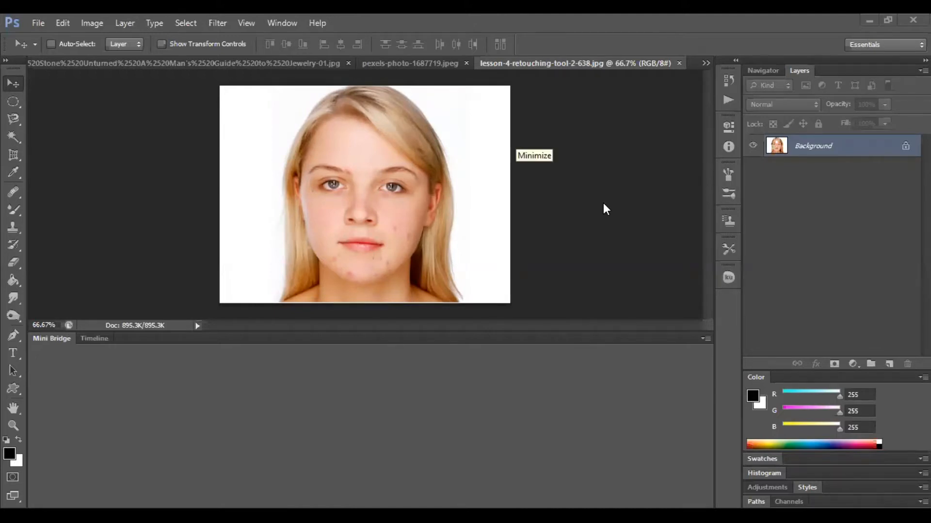
# Step: Activate the Clone Stamp Tool for retouching the portrait
pyautogui.click(13, 227)
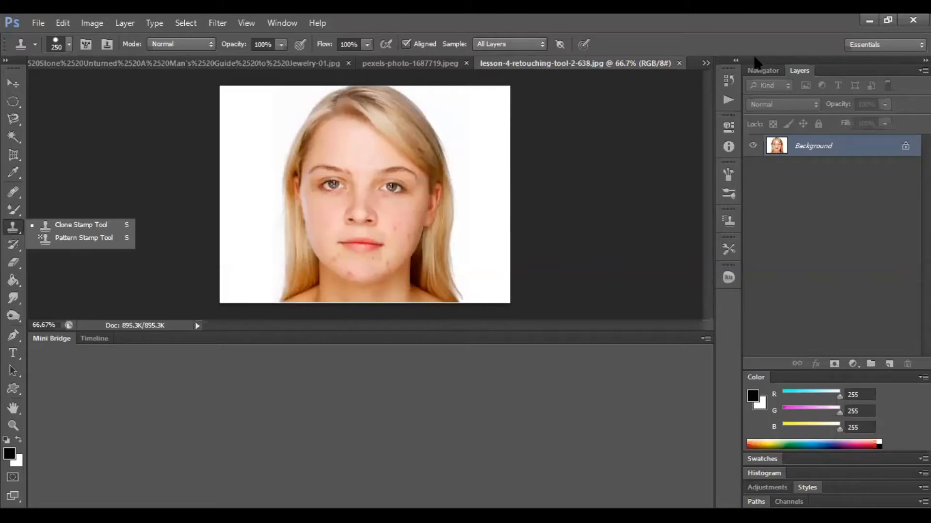
pyautogui.click(543, 113)
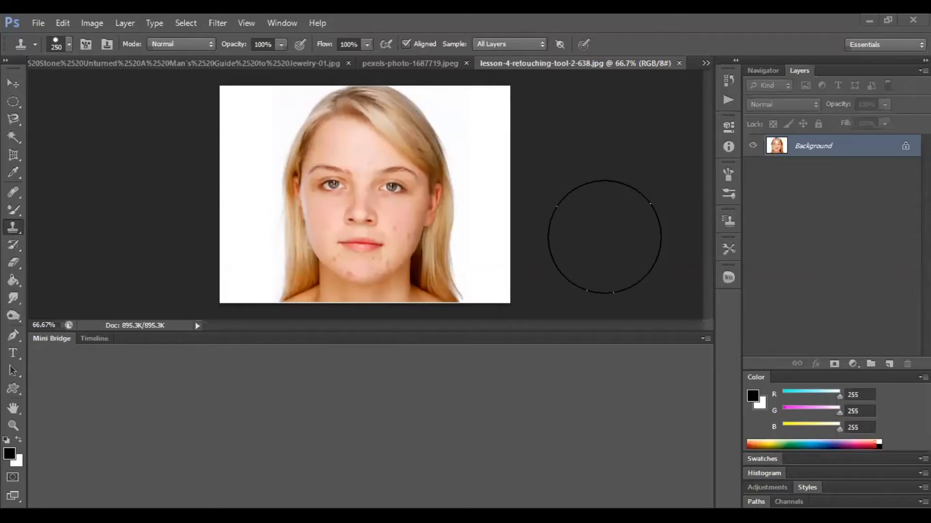
pyautogui.rightClick(16, 224)
pyautogui.click(54, 227)
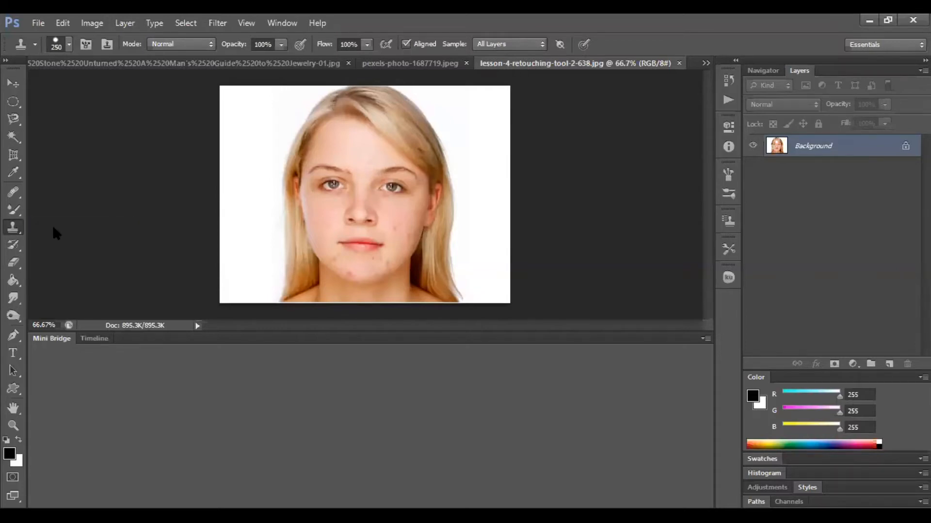
pyautogui.rightClick(19, 232)
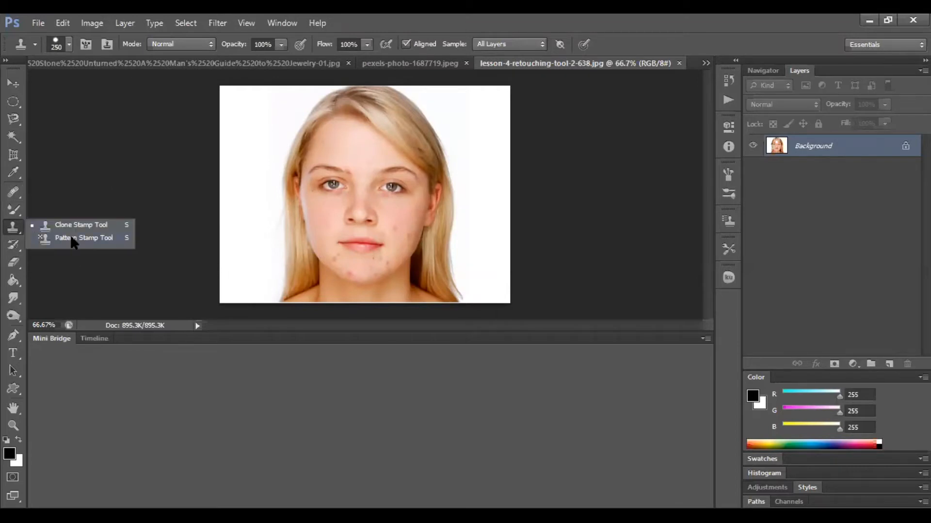
pyautogui.click(79, 226)
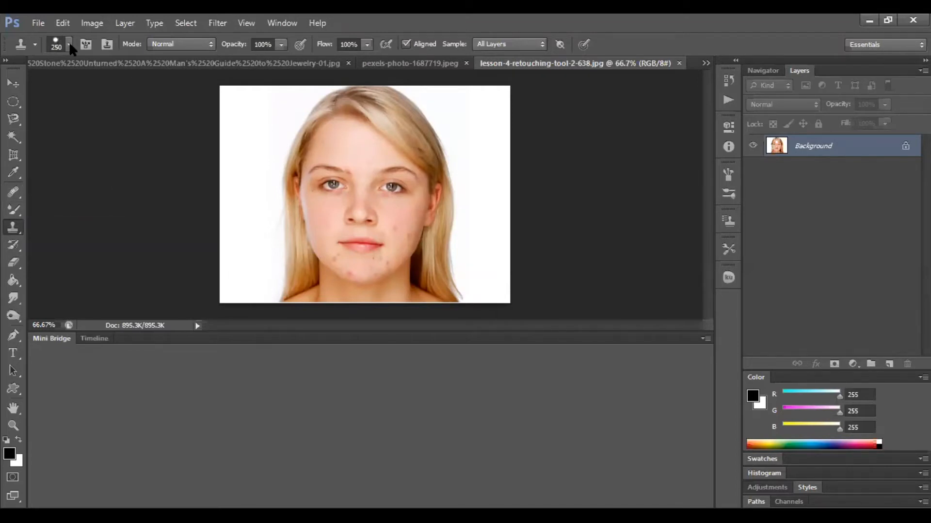
# Step: Set the Clone Stamp brush size to 88 px
pyautogui.click(70, 44)
pyautogui.moveTo(122, 86); pyautogui.dragTo(77, 86)
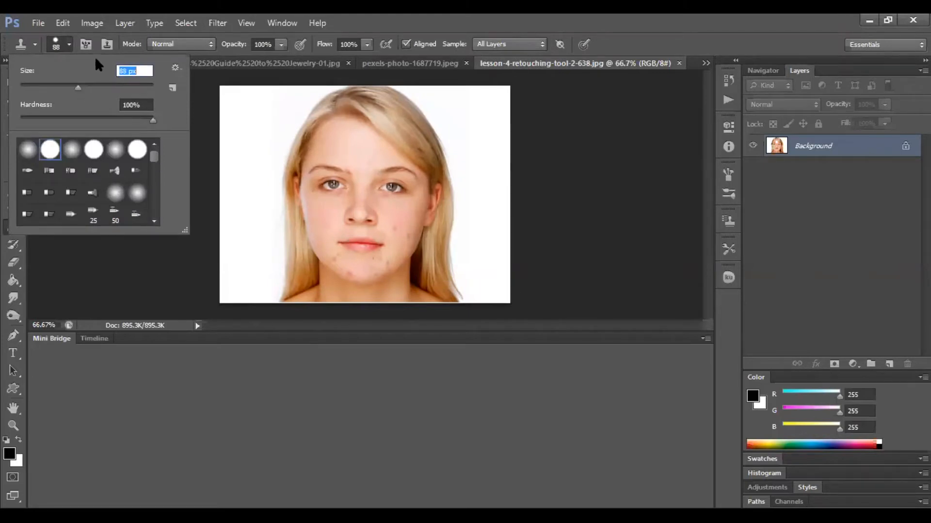
pyautogui.click(164, 46)
pyautogui.click(168, 46)
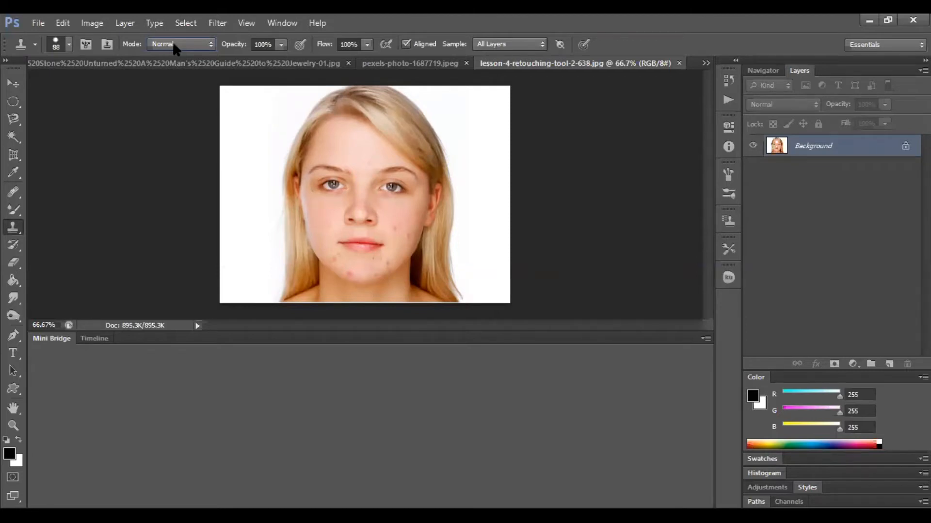
# Step: Convert the locked Background into a regular layer named Layer 0, then duplicate it and make the copy active
pyautogui.doubleClick(820, 154)
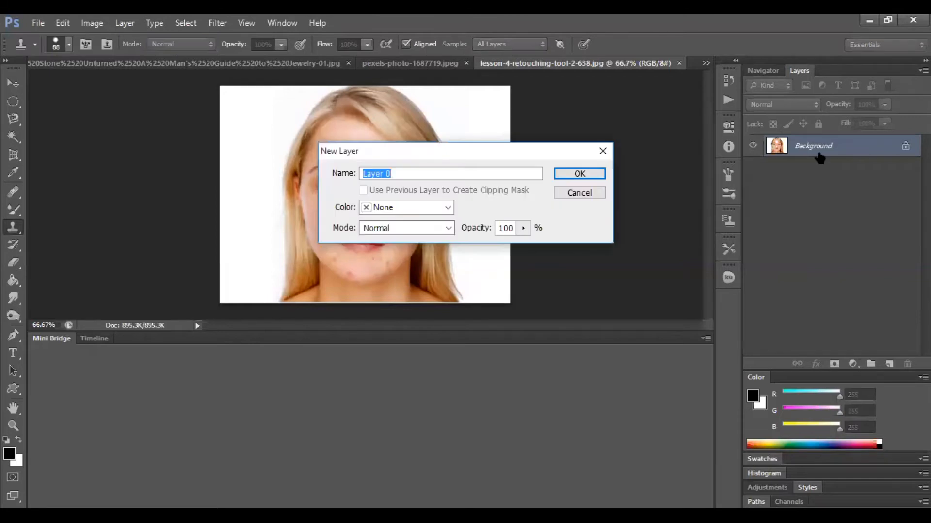
pyautogui.press('Return')
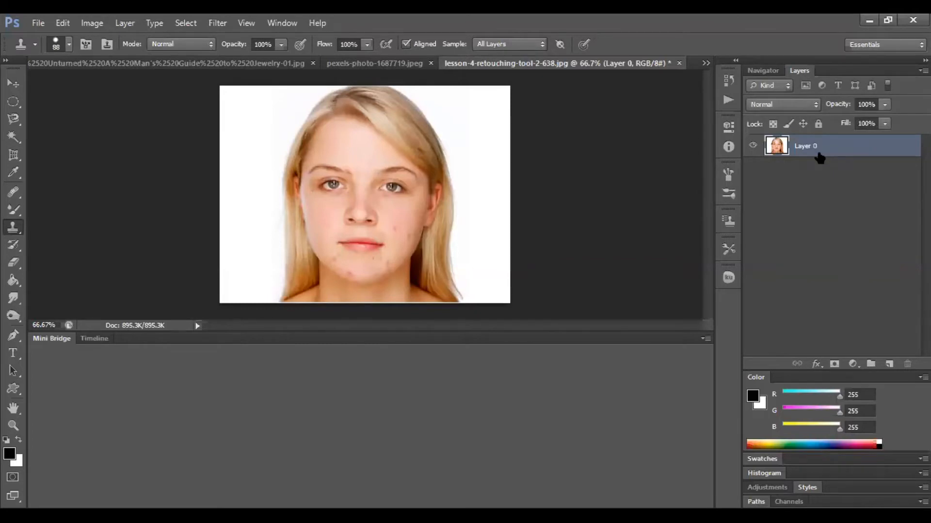
pyautogui.hotkey('ctrl', 'j')
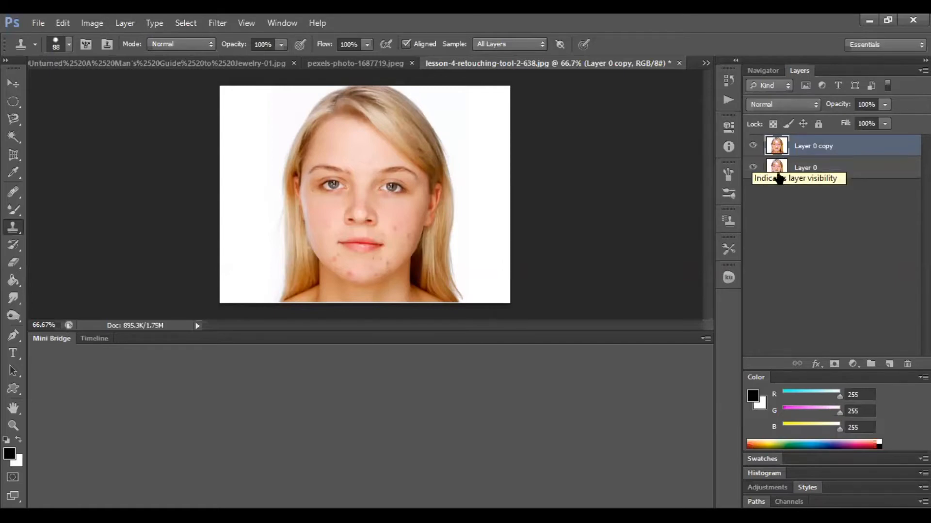
pyautogui.click(835, 166)
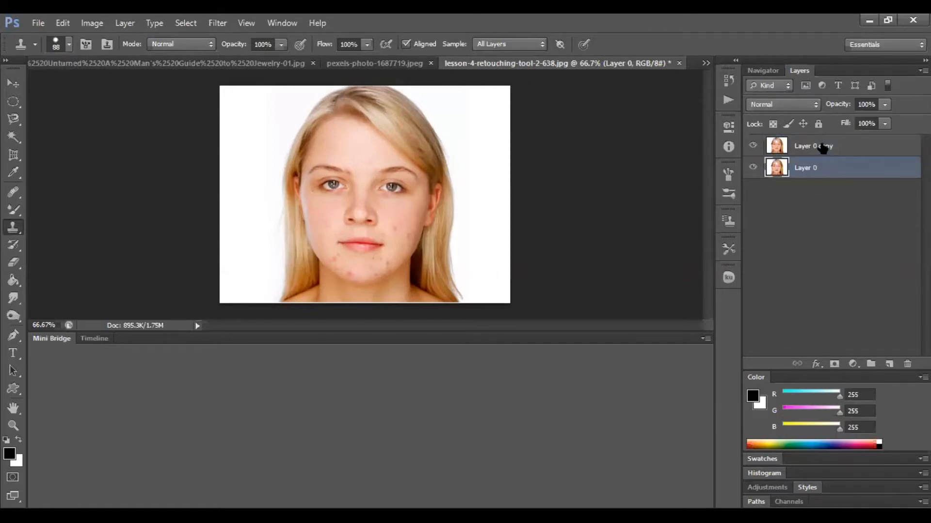
pyautogui.click(823, 147)
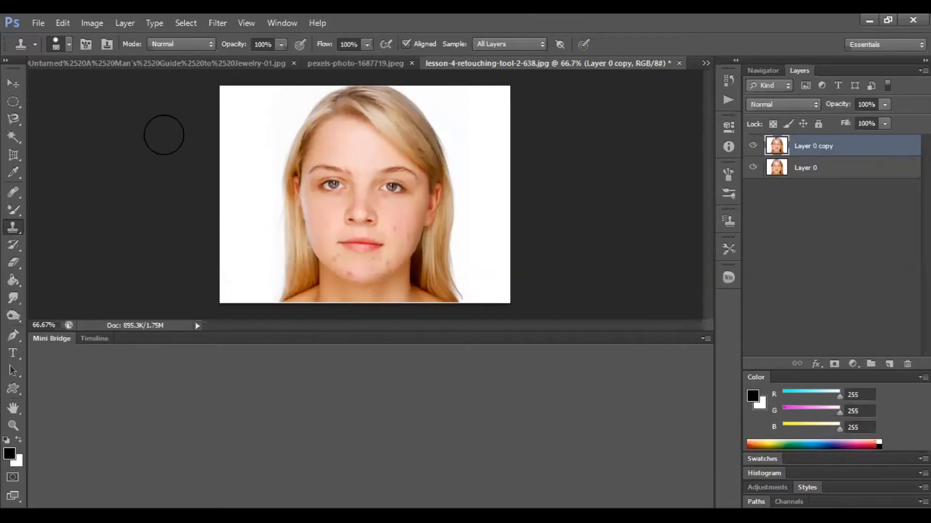
# Step: Set the Clone Stamp brush size to 26 px and its sampling to All Layers
pyautogui.click(69, 44)
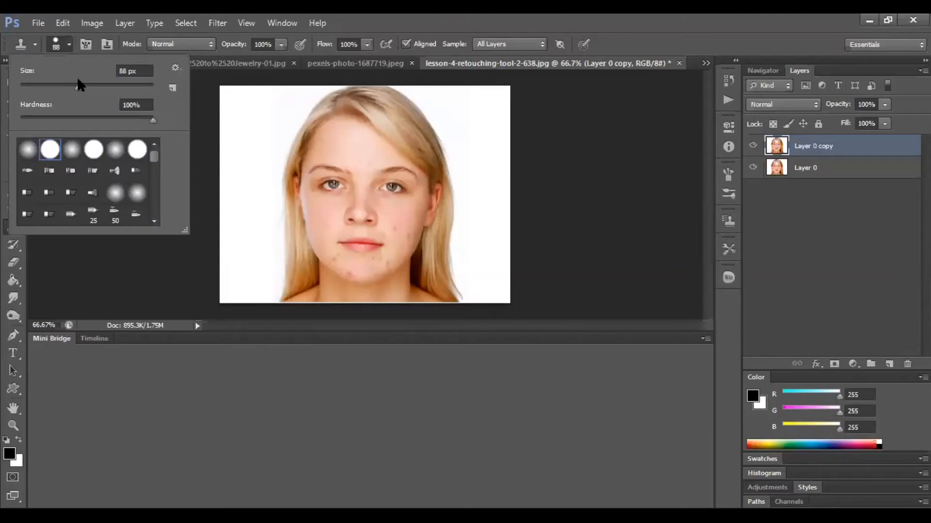
pyautogui.moveTo(77, 86); pyautogui.dragTo(36, 85)
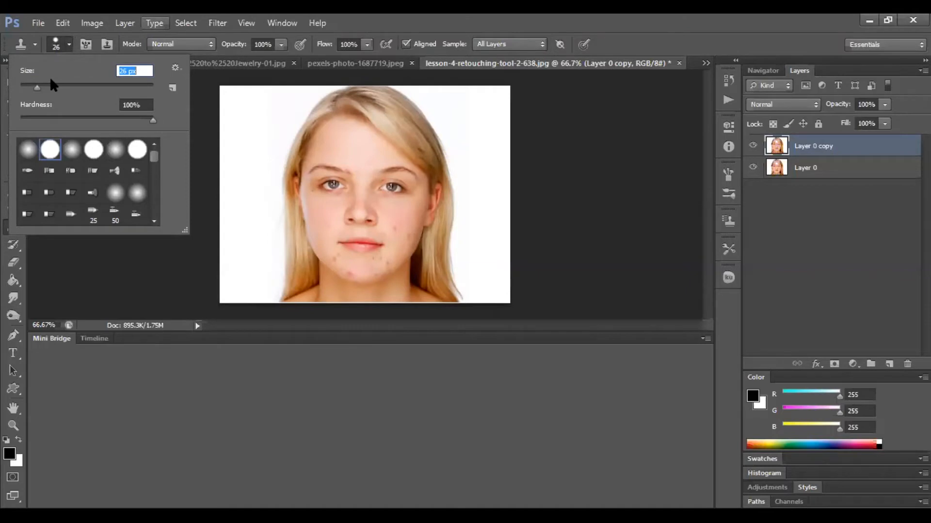
pyautogui.click(489, 99)
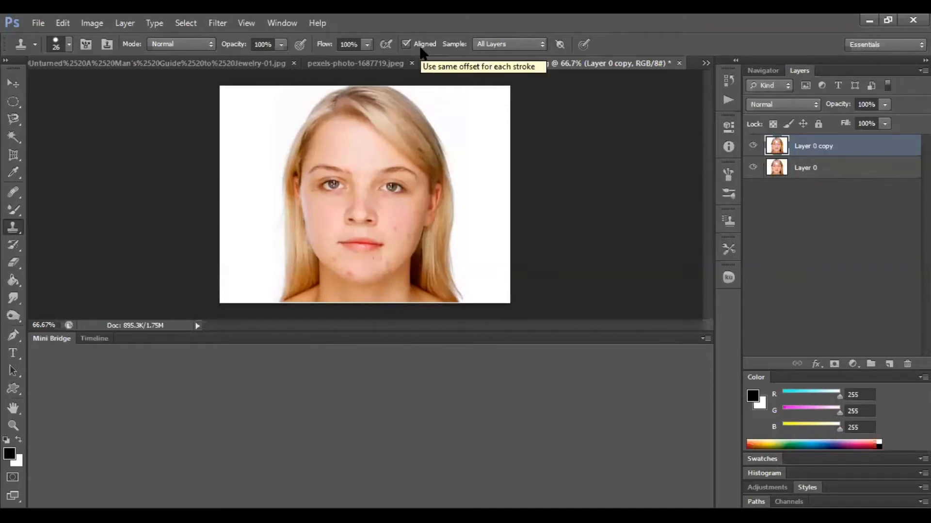
pyautogui.click(506, 47)
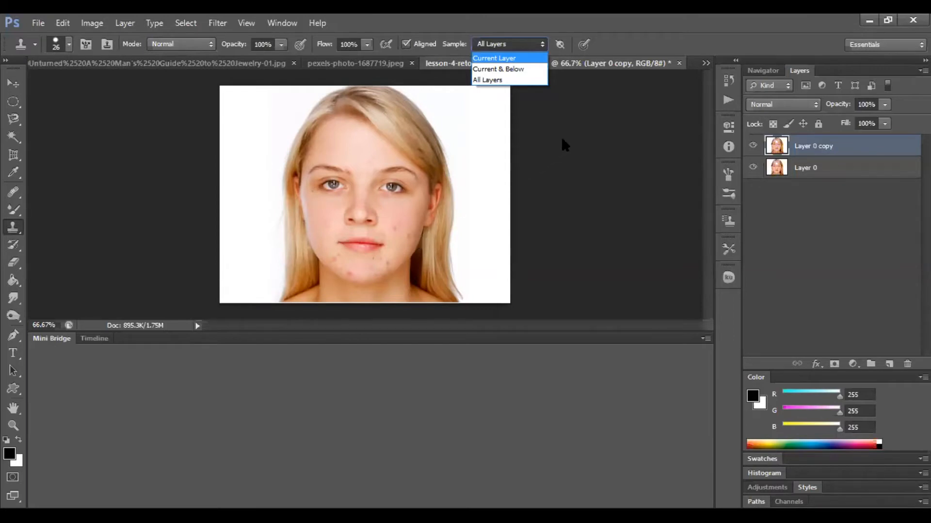
pyautogui.click(508, 81)
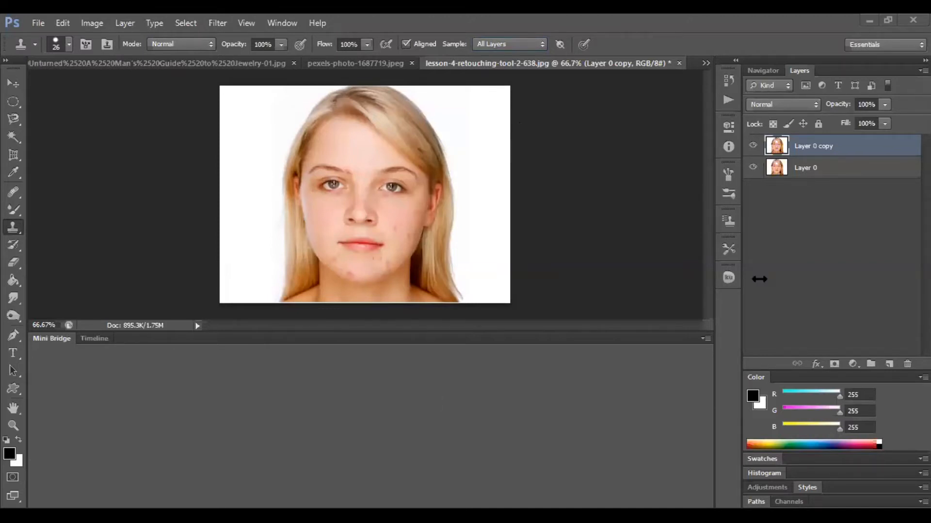
# Step: Close the Mini Bridge and Timeline tab group to give the image more room
pyautogui.click(706, 338)
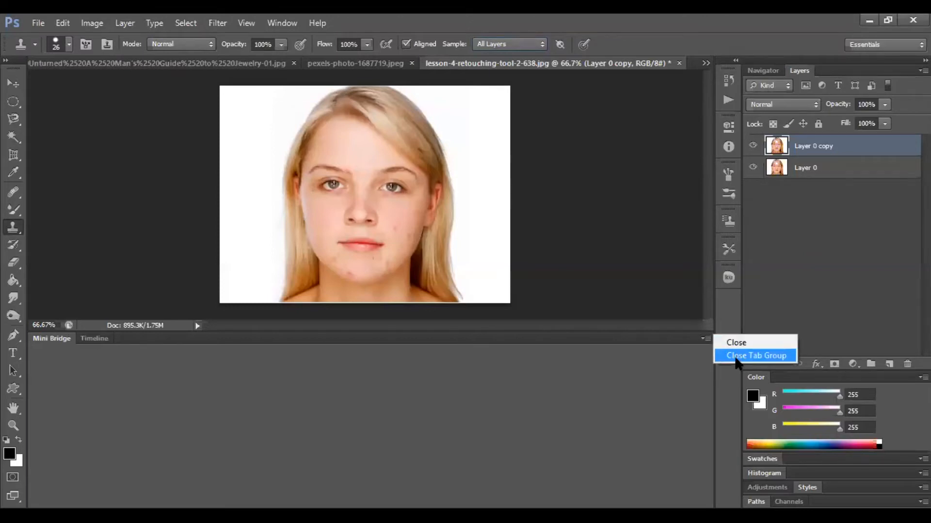
pyautogui.click(735, 357)
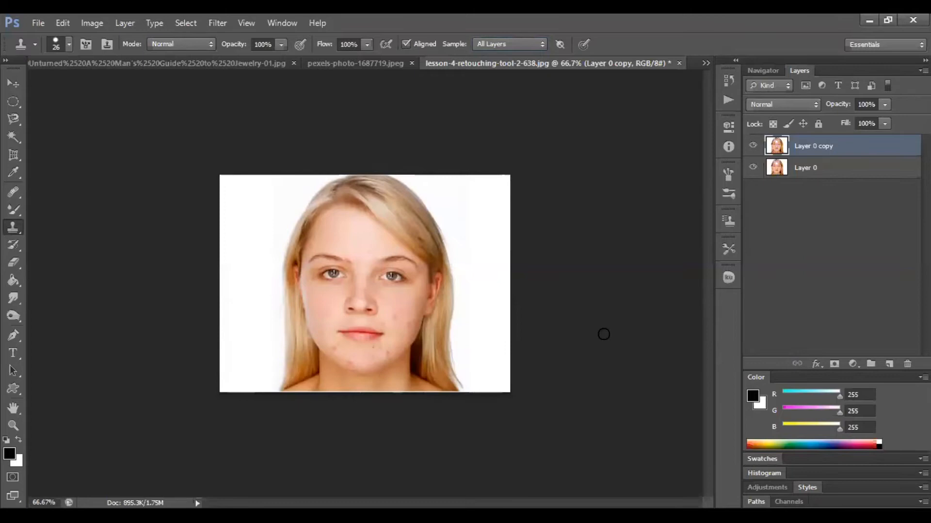
# Step: Try to cover the pink blemish on the photo's right-hand cheek with a clone source sampled at the side of the nose
pyautogui.hotkey('ctrl', '+')
pyautogui.hotkey('ctrl', '+')
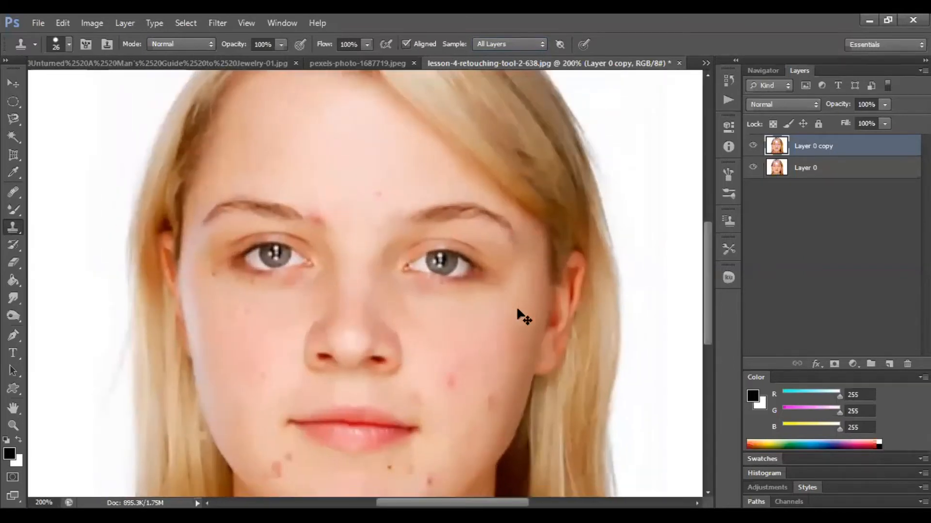
pyautogui.hotkey('ctrl', '-')
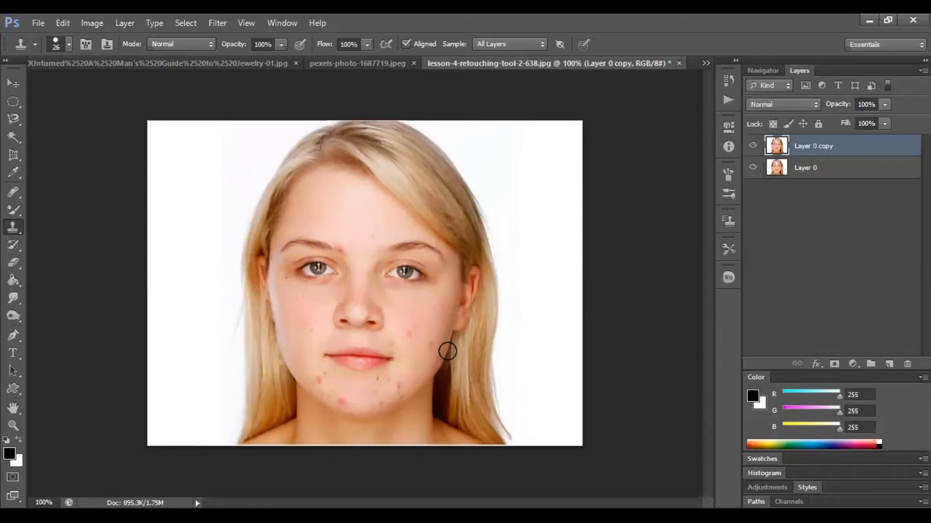
pyautogui.hotkey('ctrl', '+')
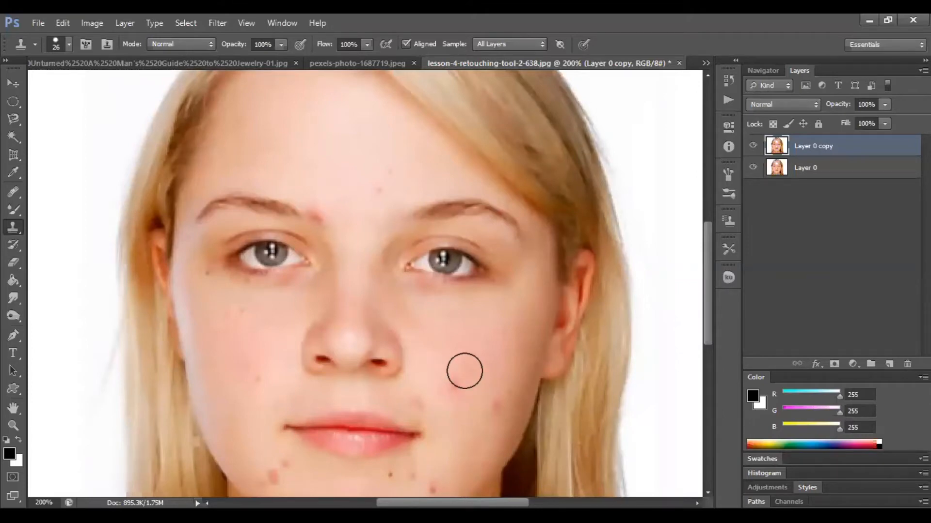
pyautogui.keyDown('alt'); pyautogui.click(386, 341); pyautogui.keyUp('alt')
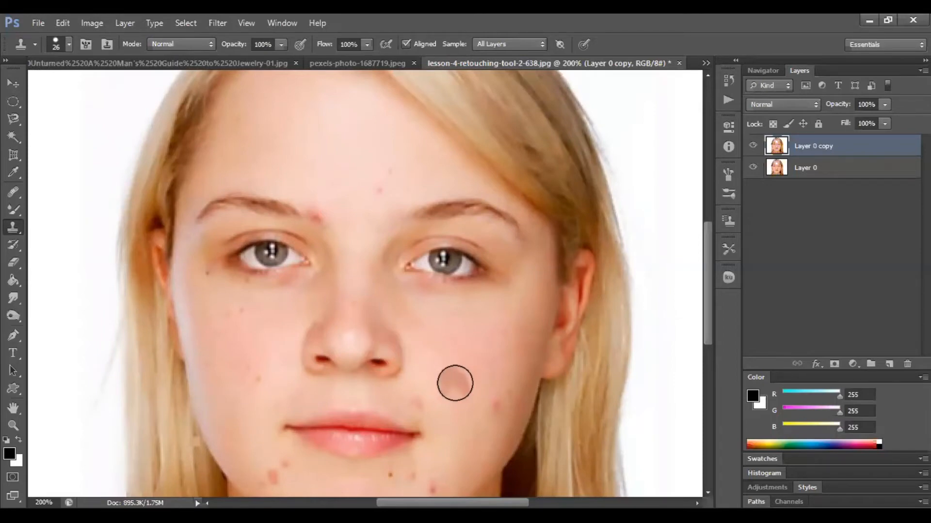
pyautogui.click(455, 384)
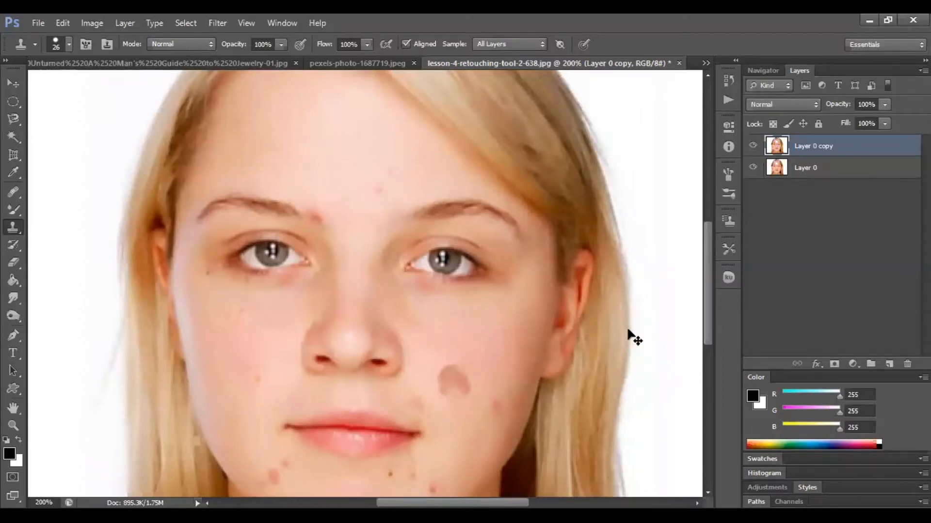
pyautogui.hotkey('ctrl', '-')
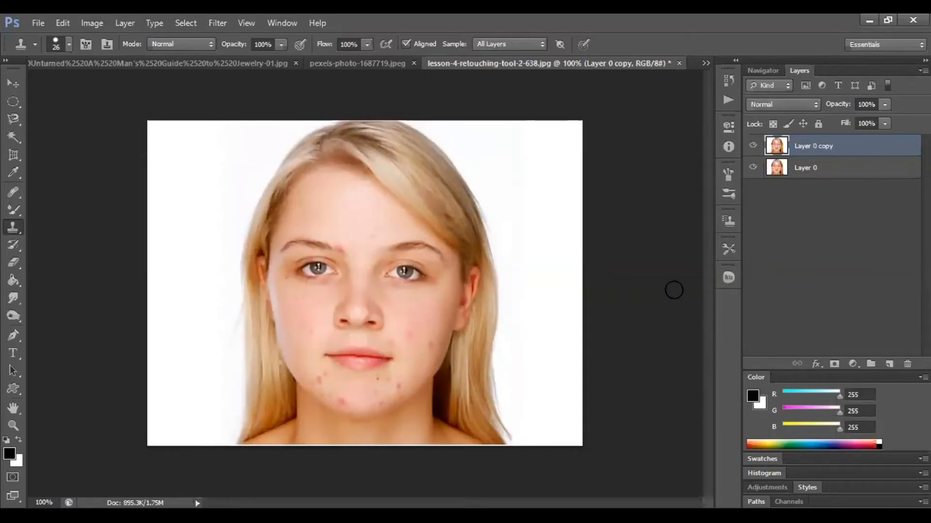
pyautogui.click(411, 334)
# Step: Set the Clone Stamp flow to 53% and cover the right-hand cheek blemish with clean skin sampled just beside it
pyautogui.hotkey('ctrl', '+')
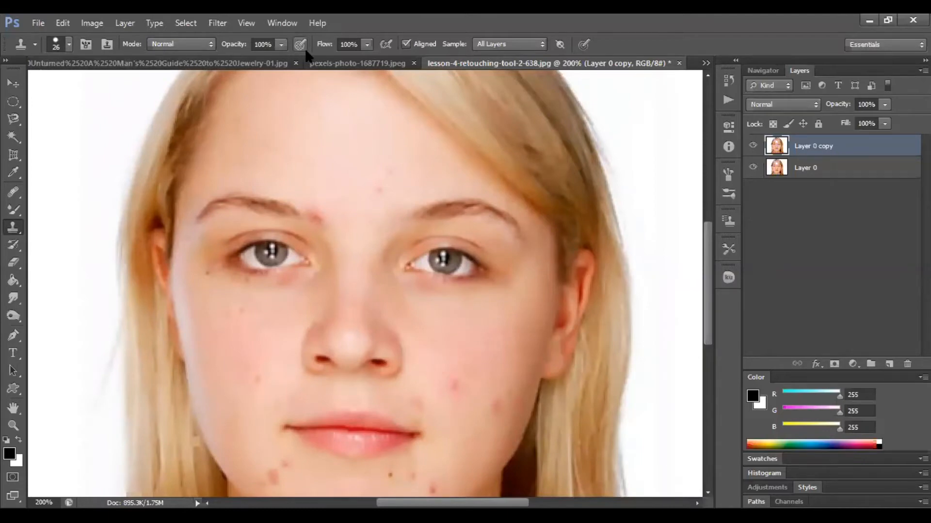
pyautogui.moveTo(367, 53); pyautogui.dragTo(333, 63)
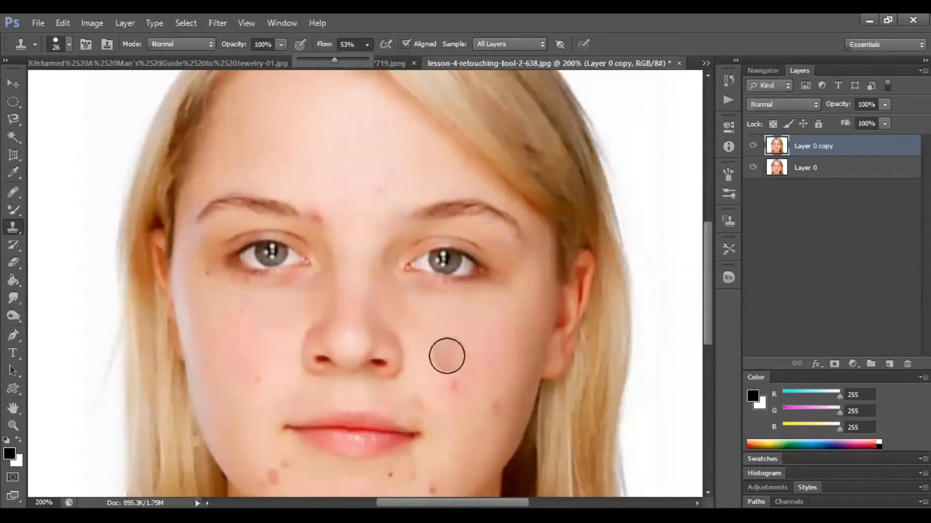
pyautogui.keyDown('alt'); pyautogui.click(428, 372); pyautogui.keyUp('alt')
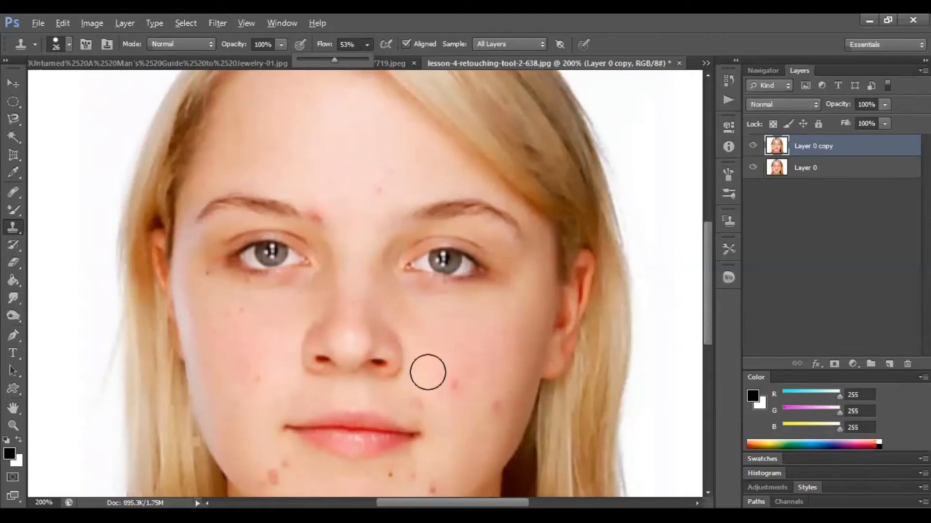
pyautogui.keyDown('alt'); pyautogui.click(427, 372); pyautogui.keyUp('alt')
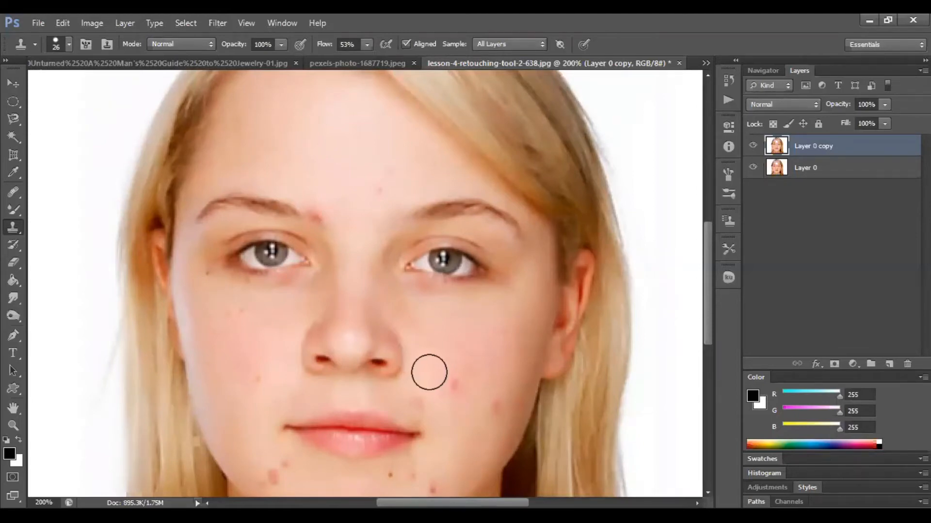
pyautogui.click(449, 384)
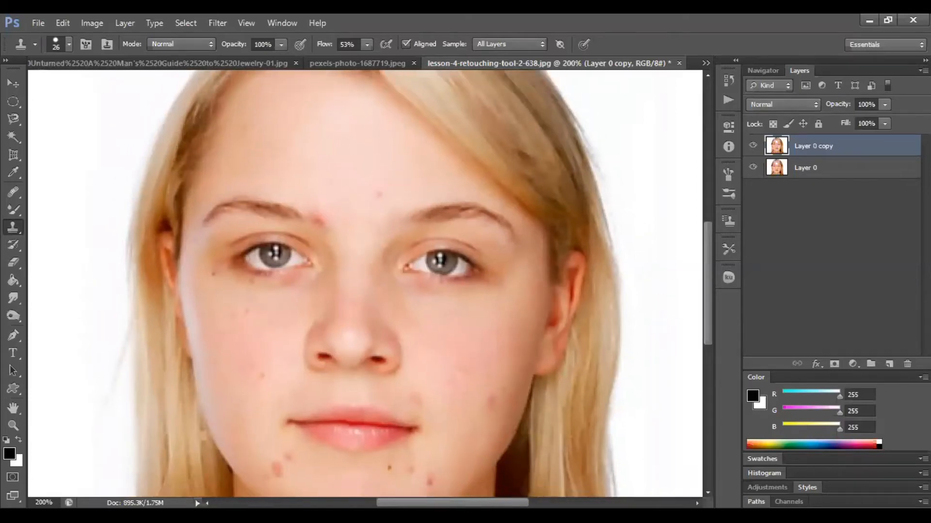
# Step: Compare the retouched cheek with the original by hiding and showing Layer 0 copy
pyautogui.hotkey('ctrl', '-')
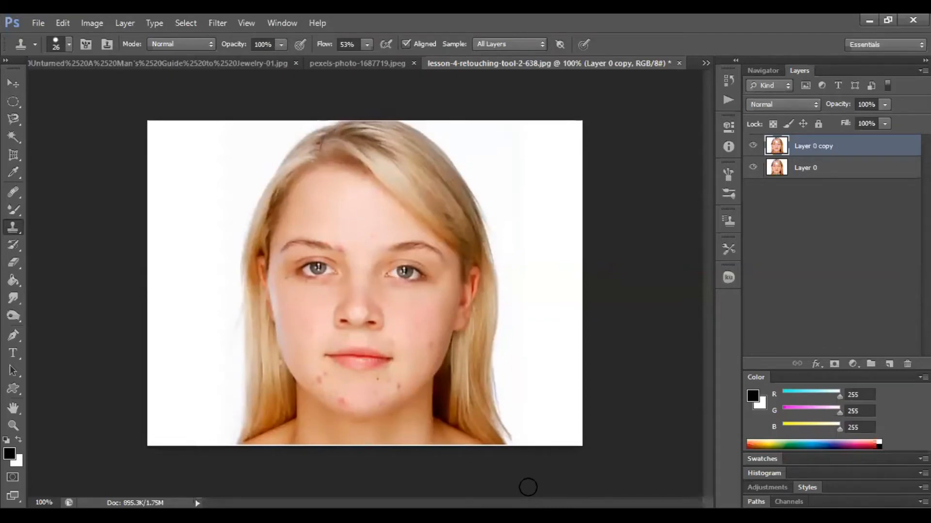
pyautogui.keyDown('alt'); pyautogui.click(411, 346); pyautogui.keyUp('alt')
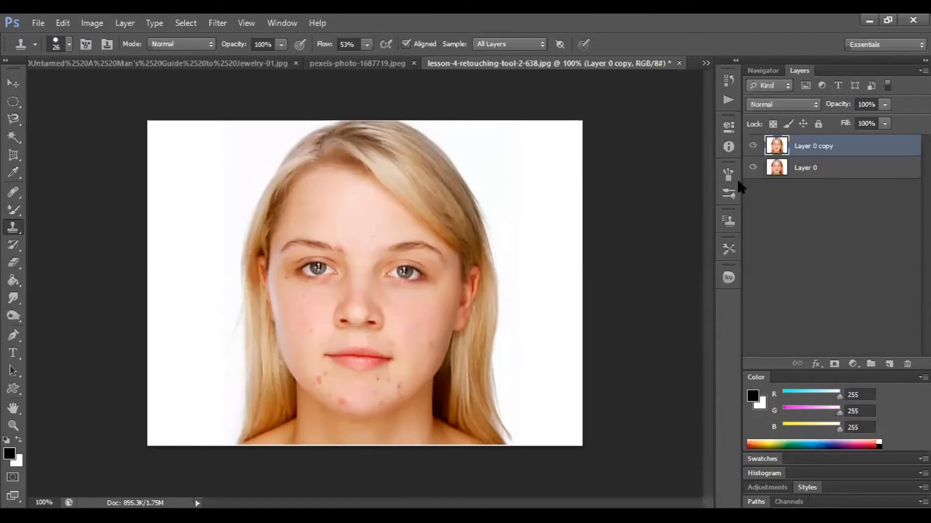
pyautogui.click(753, 147)
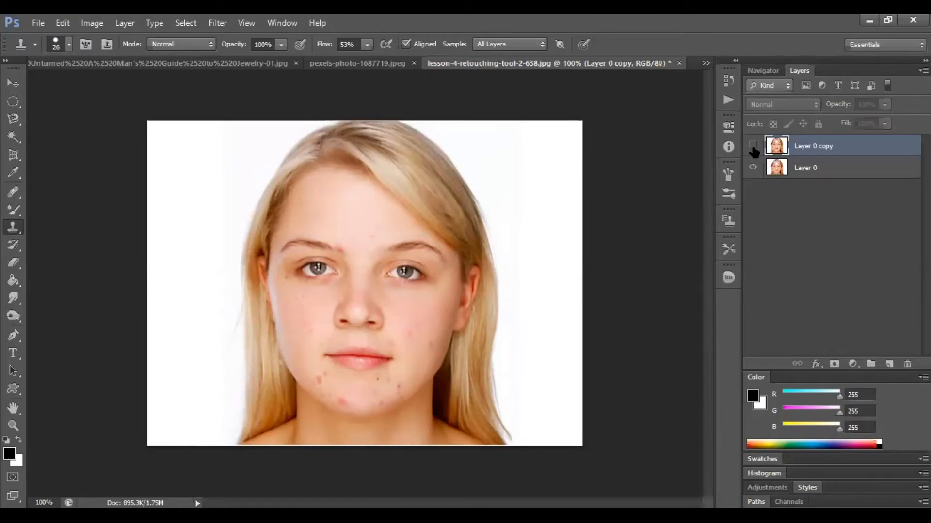
pyautogui.click(753, 146)
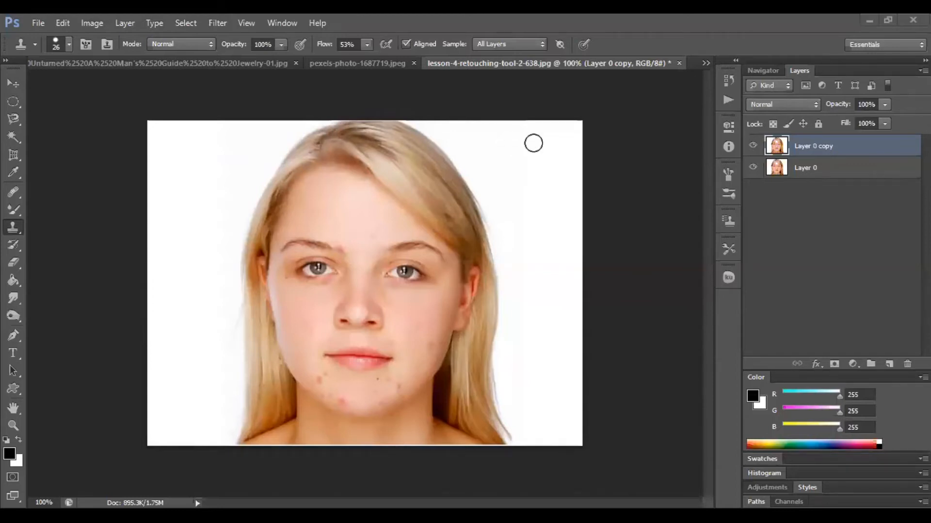
pyautogui.hotkey('ctrl', '+')
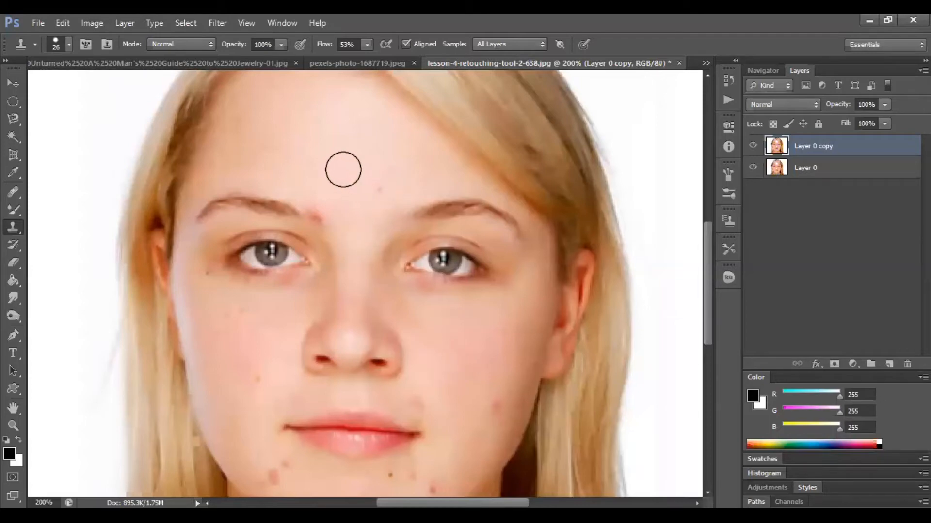
# Step: Cover the small pink spot in the middle of the forehead with clean skin sampled just above it
pyautogui.keyDown('alt'); pyautogui.click(350, 170); pyautogui.keyUp('alt')
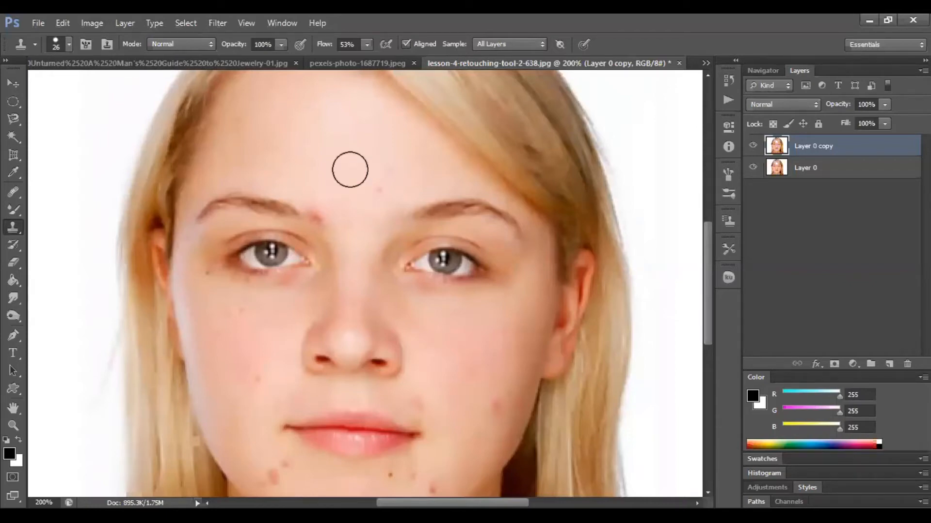
pyautogui.click(384, 173)
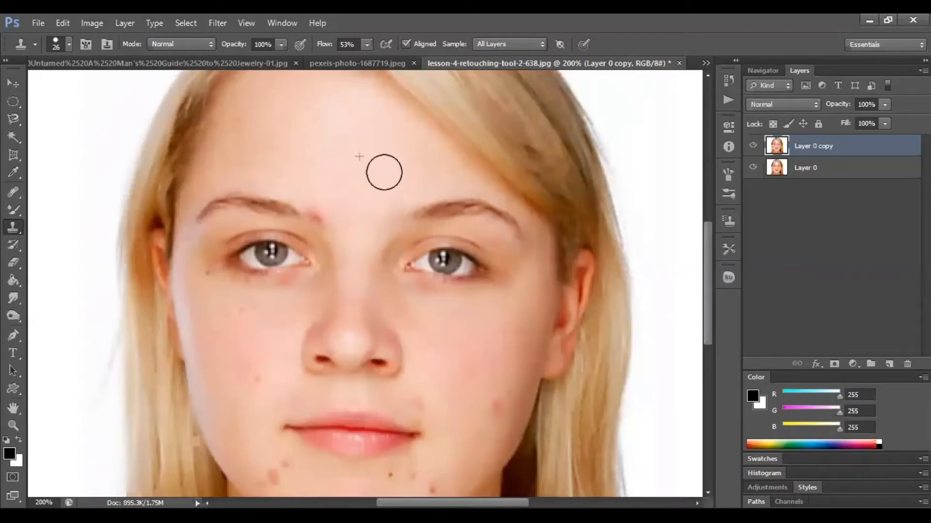
# Step: Compare the retouched face with the original at 100% by hiding and showing Layer 0 copy
pyautogui.click(752, 145)
pyautogui.click(752, 145)
pyautogui.hotkey('ctrl', '1')
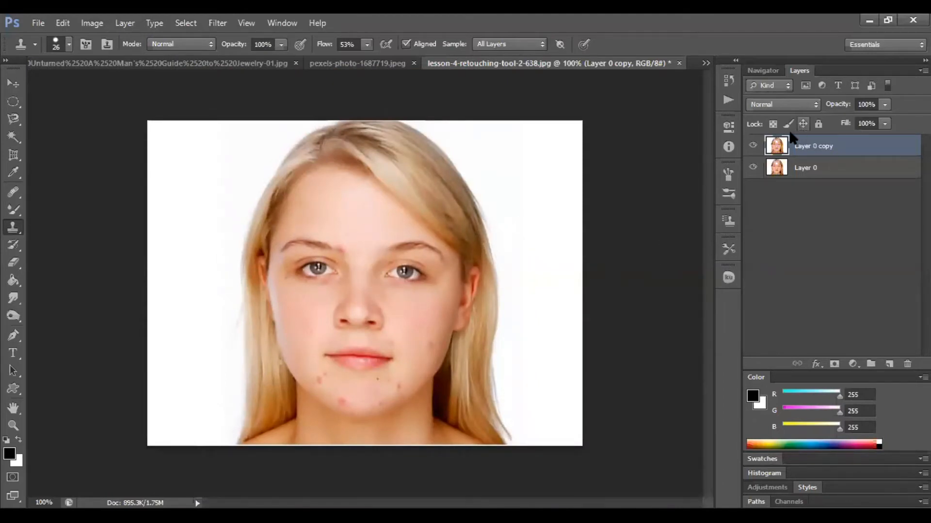
pyautogui.click(751, 151)
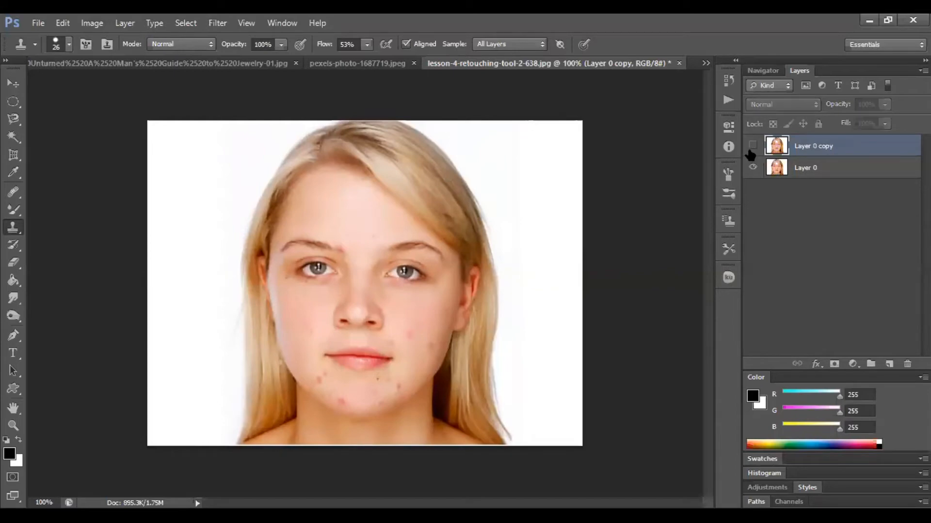
pyautogui.click(750, 154)
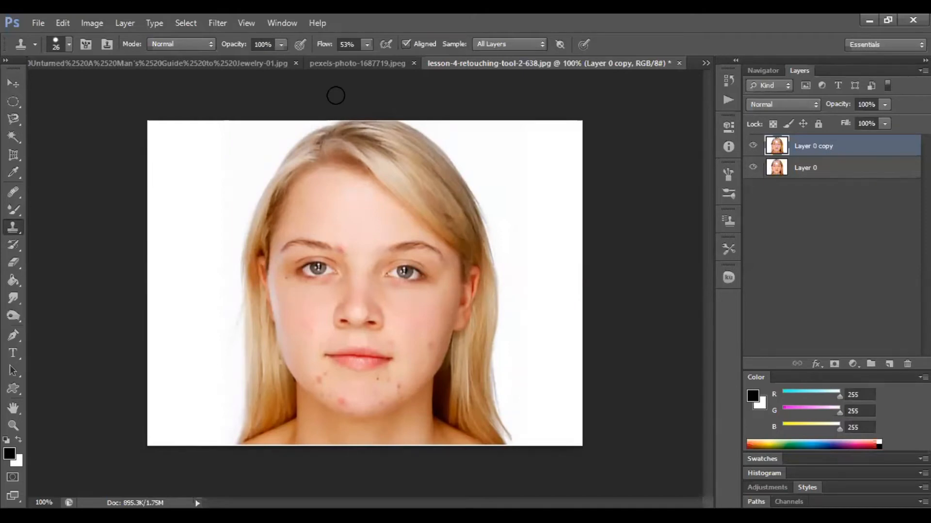
# Step: Set the Clone Stamp flow to 23% and cover the pink blemishes on the photo's left-hand side of the chin
pyautogui.click(368, 44)
pyautogui.moveTo(368, 59); pyautogui.dragTo(345, 59)
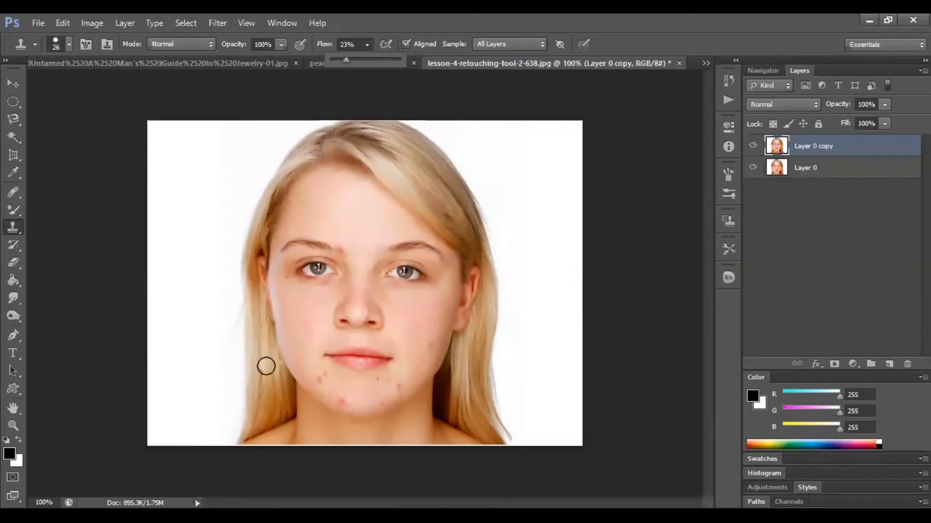
pyautogui.click(316, 373)
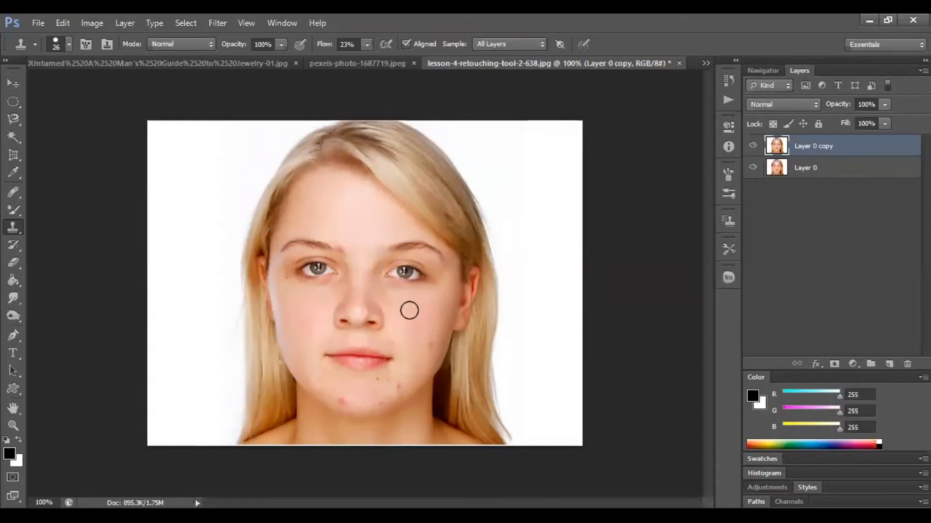
pyautogui.keyDown('alt'); pyautogui.click(411, 357); pyautogui.keyUp('alt')
pyautogui.click(424, 402)
pyautogui.hotkey('ctrl', 'z')
# Step: Cover the dark mole below the mouth's right-hand corner with skin sampled from the right-hand cheek, raising the flow to 62%
pyautogui.press('alt')
pyautogui.keyDown('alt'); pyautogui.click(413, 314); pyautogui.keyUp('alt')
pyautogui.click(385, 380)
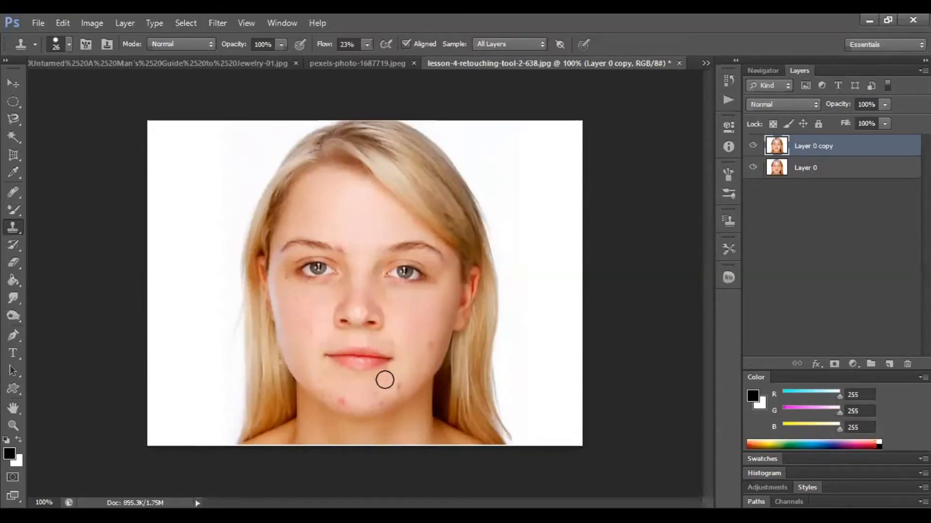
pyautogui.click(387, 380)
pyautogui.moveTo(367, 44)
pyautogui.mouseDown()
pyautogui.moveTo(368, 62)
pyautogui.moveTo(394, 59)
pyautogui.mouseUp()
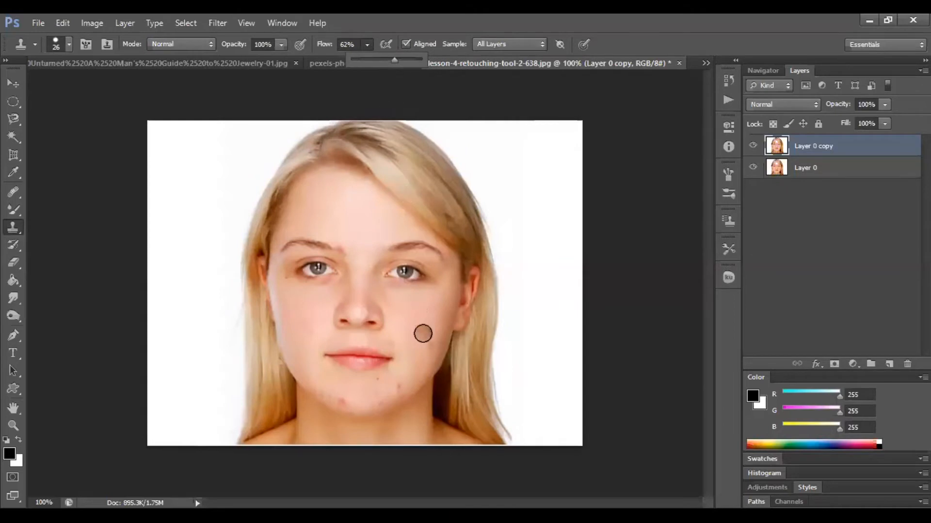
pyautogui.keyDown('alt'); pyautogui.click(418, 314); pyautogui.keyUp('alt')
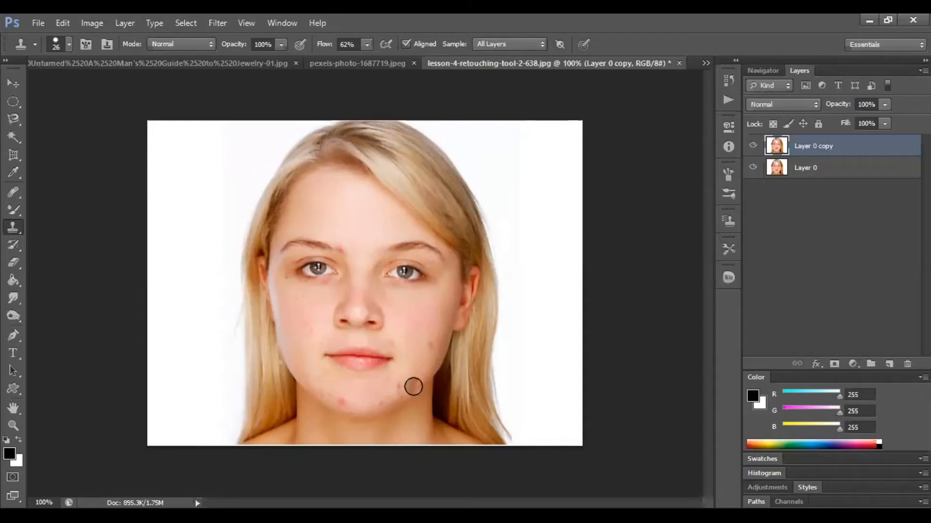
pyautogui.click(162, 49)
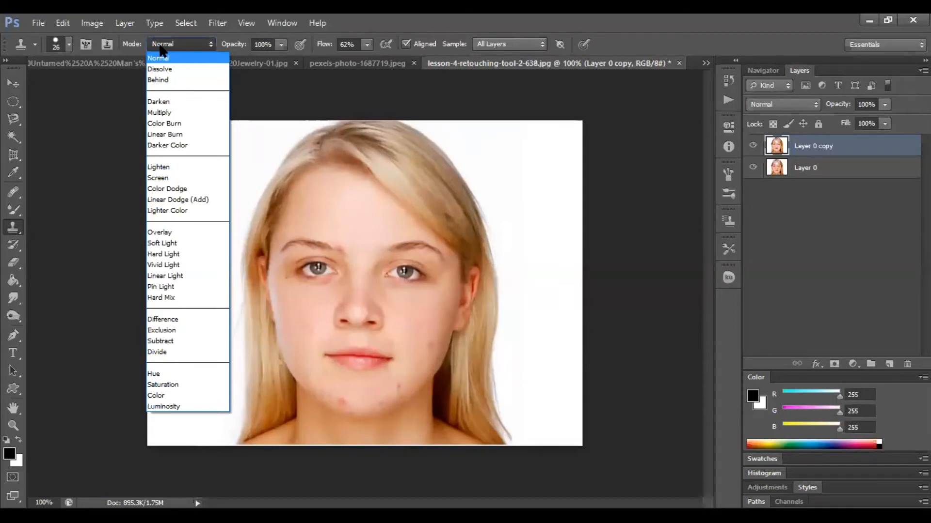
pyautogui.click(39, 284)
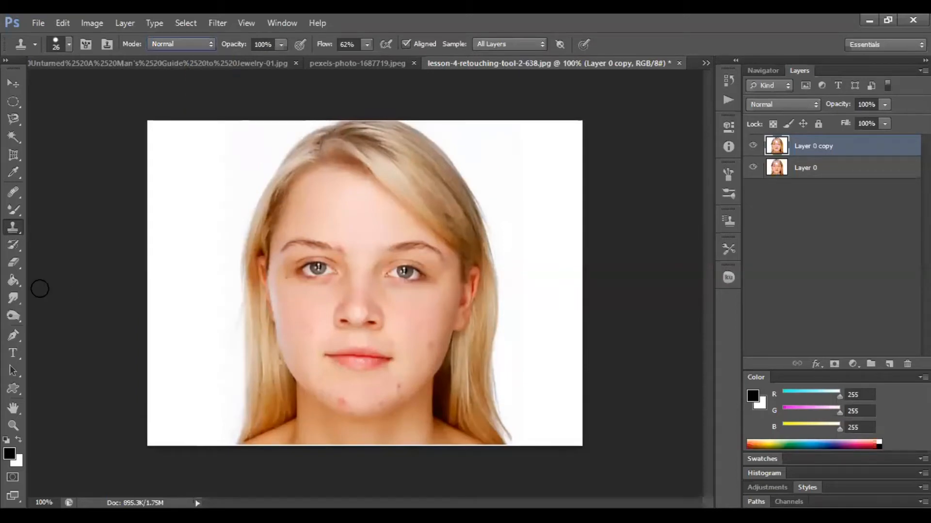
# Step: Set the brush size to 10 px and cover the red blemish at the left-hand eyebrow's inner end with texture sampled from that brow
pyautogui.hotkey('ctrl', '+')
pyautogui.keyDown('alt'); pyautogui.click(543, 234); pyautogui.keyUp('alt')
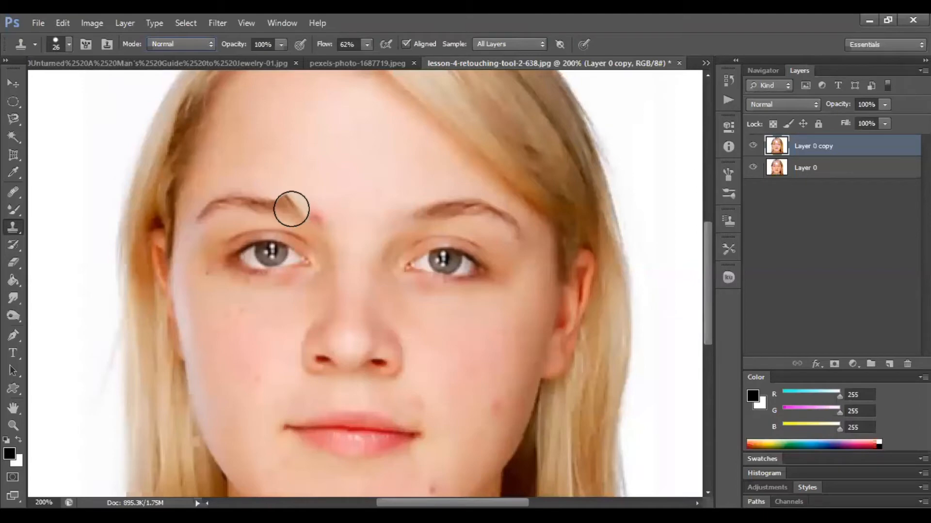
pyautogui.click(70, 46)
pyautogui.moveTo(33, 83); pyautogui.dragTo(25, 86)
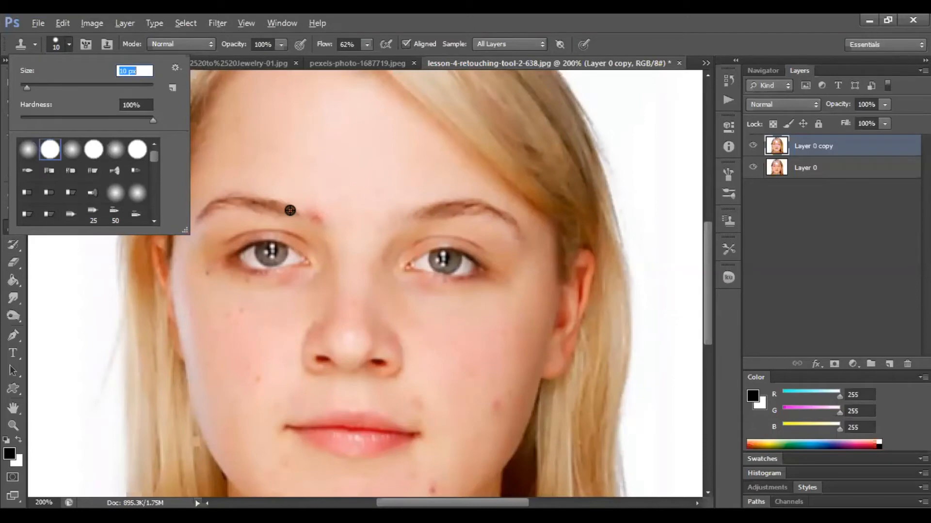
pyautogui.keyDown('alt'); pyautogui.click(290, 210); pyautogui.keyUp('alt')
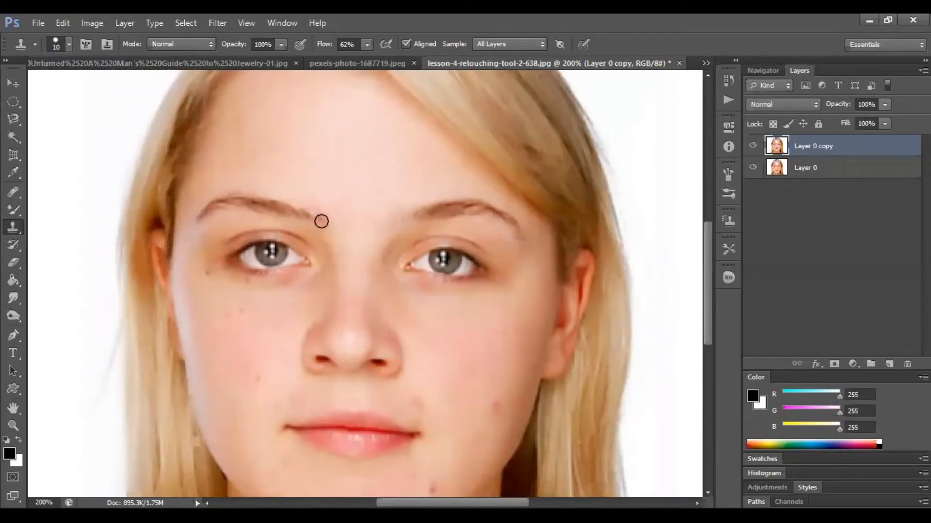
pyautogui.click(320, 221)
pyautogui.moveTo(285, 210); pyautogui.dragTo(313, 217)
# Step: Compare the whole retouched portrait with the original by toggling Layer 0 copy's visibility, leaving the layer hidden
pyautogui.hotkey('ctrl', '-')
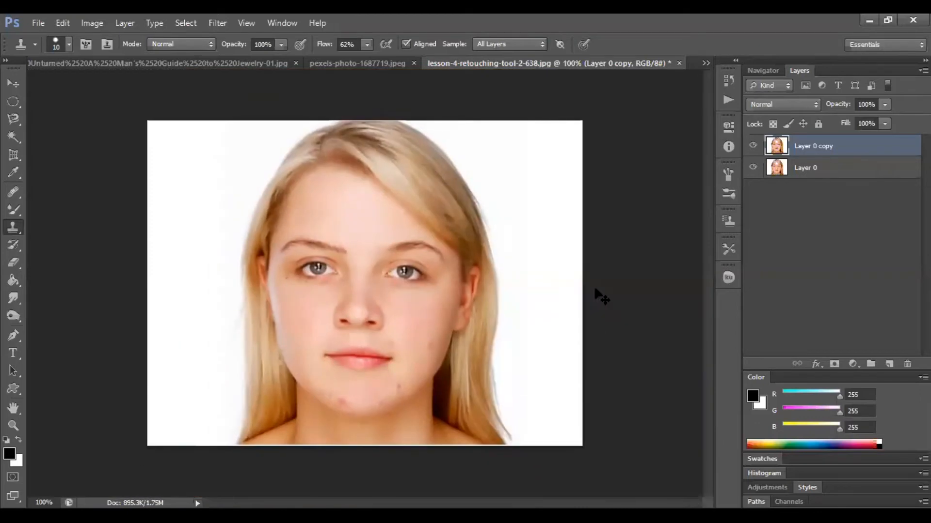
pyautogui.click(752, 146)
pyautogui.click(752, 147)
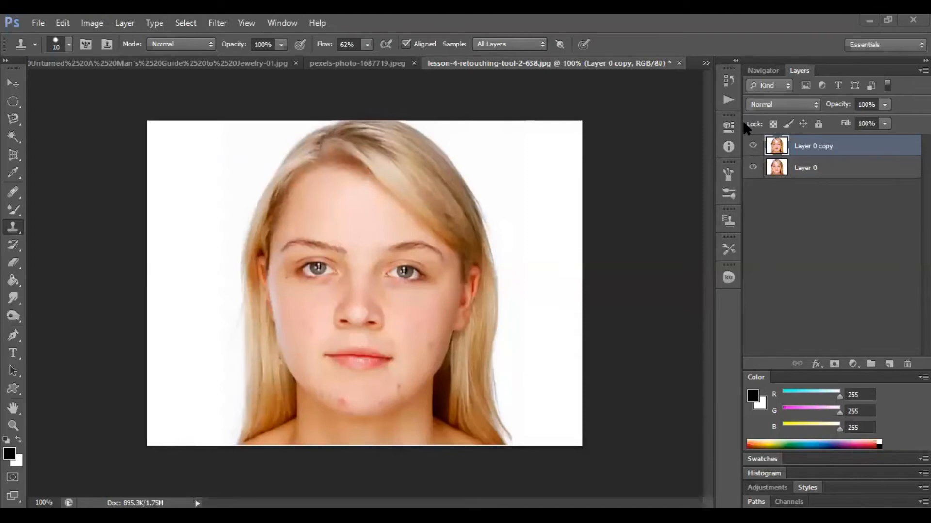
pyautogui.click(753, 145)
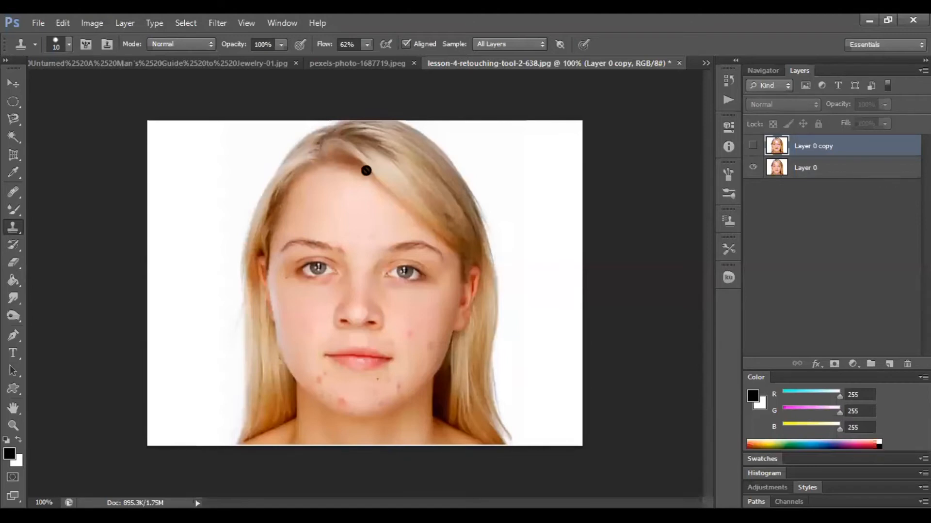
# Step: Switch to the pexels-photo-1687719.jpeg document and enlarge the man's portrait to 100%
pyautogui.click(391, 64)
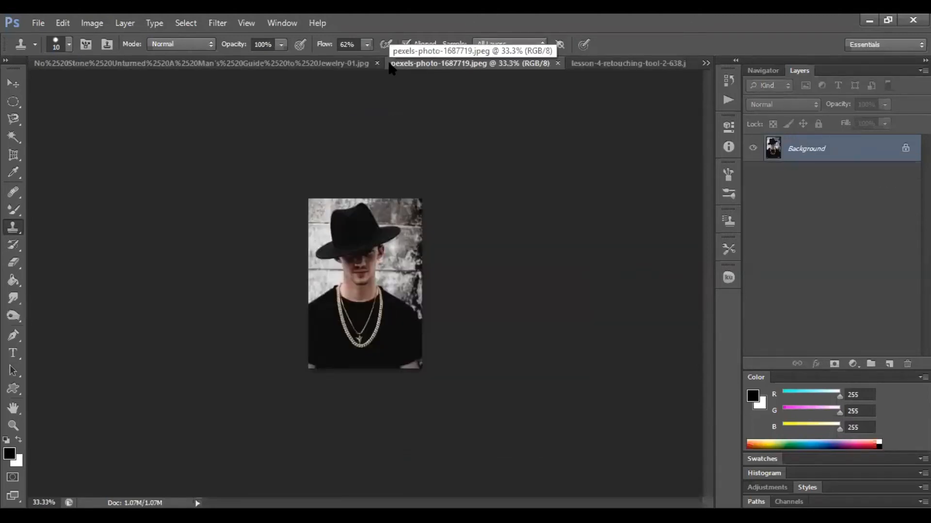
pyautogui.hotkey('ctrl', '+')
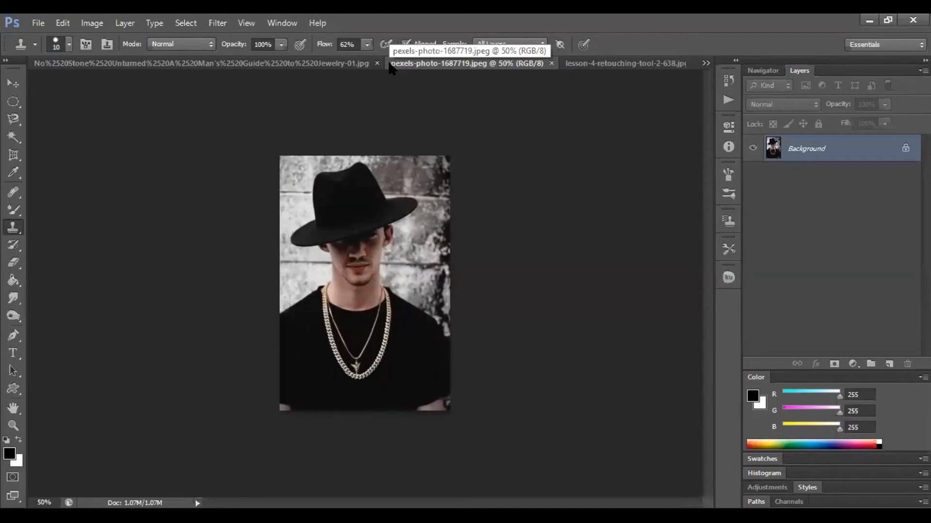
pyautogui.hotkey('ctrl', '+')
pyautogui.hotkey('ctrl', '+')
pyautogui.hotkey('ctrl', '+')
pyautogui.hotkey('ctrl', '-')
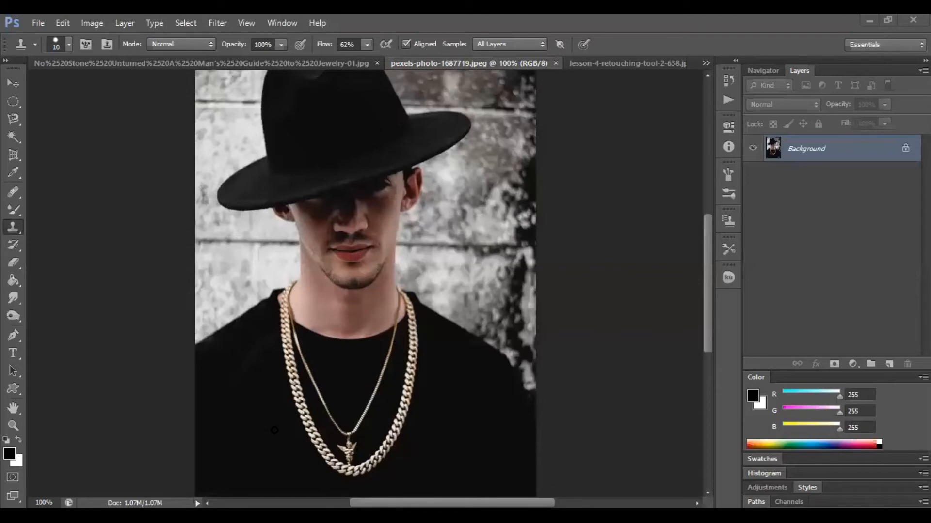
# Step: Set the brush size to 25 px and clone black shirt fabric over the lower left-hand side of the thick chain
pyautogui.click(68, 45)
pyautogui.moveTo(26, 86); pyautogui.dragTo(37, 88)
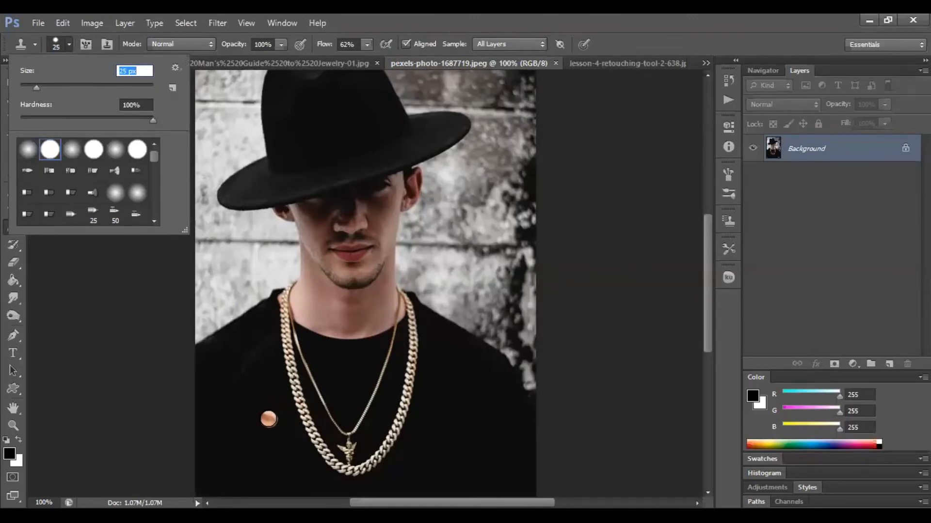
pyautogui.keyDown('alt'); pyautogui.click(269, 419); pyautogui.keyUp('alt')
pyautogui.keyDown('alt'); pyautogui.click(269, 419); pyautogui.keyUp('alt')
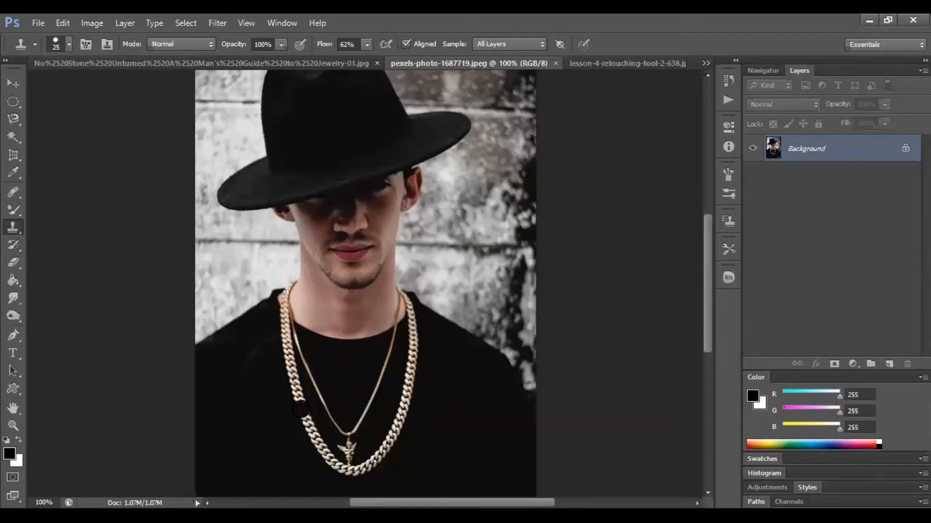
pyautogui.moveTo(298, 408)
pyautogui.mouseDown()
pyautogui.moveTo(325, 452)
pyautogui.moveTo(293, 383)
pyautogui.moveTo(323, 450)
pyautogui.mouseUp()
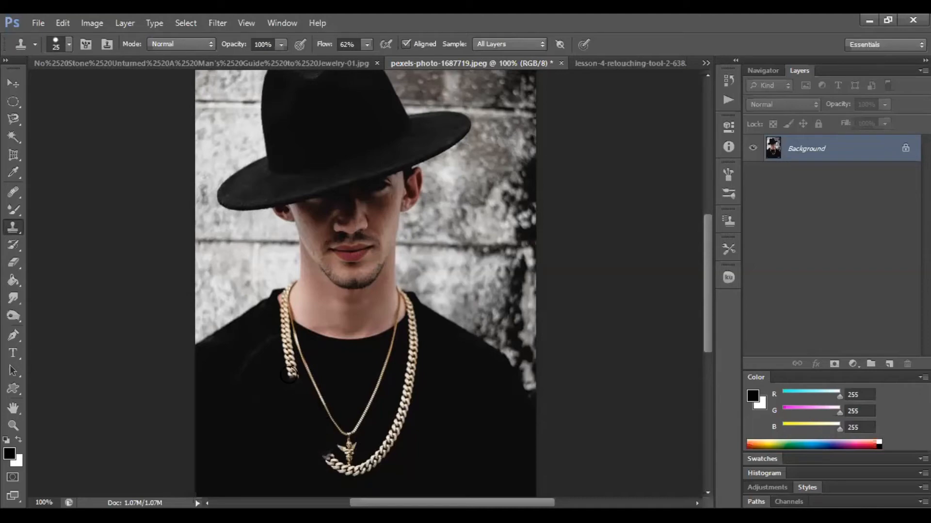
# Step: Set the flow to 81% and clone sampled shirt fabric over the thick chain's left-hand end and its whole lower curve
pyautogui.keyDown('alt'); pyautogui.click(403, 197); pyautogui.keyUp('alt')
pyautogui.hotkey('alt', 'Tab')
pyautogui.click(367, 44)
pyautogui.moveTo(367, 62); pyautogui.dragTo(381, 61)
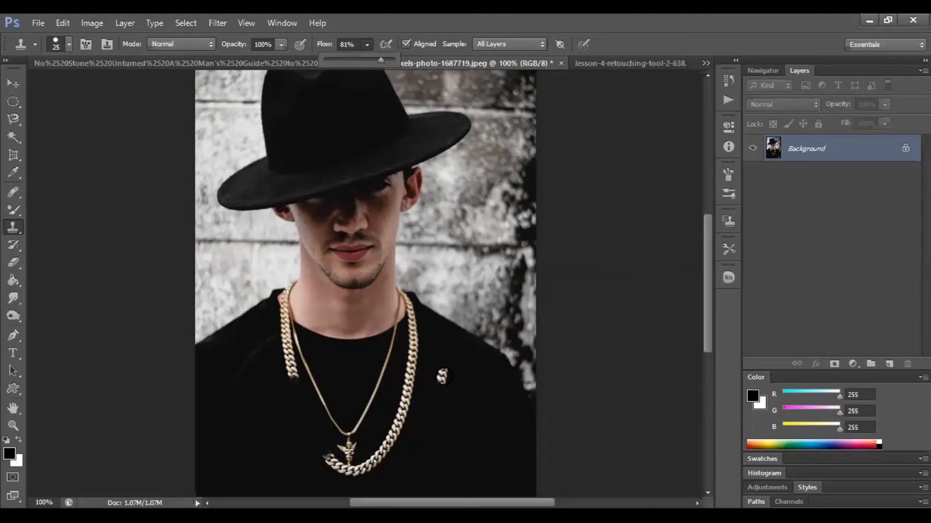
pyautogui.click(612, 97)
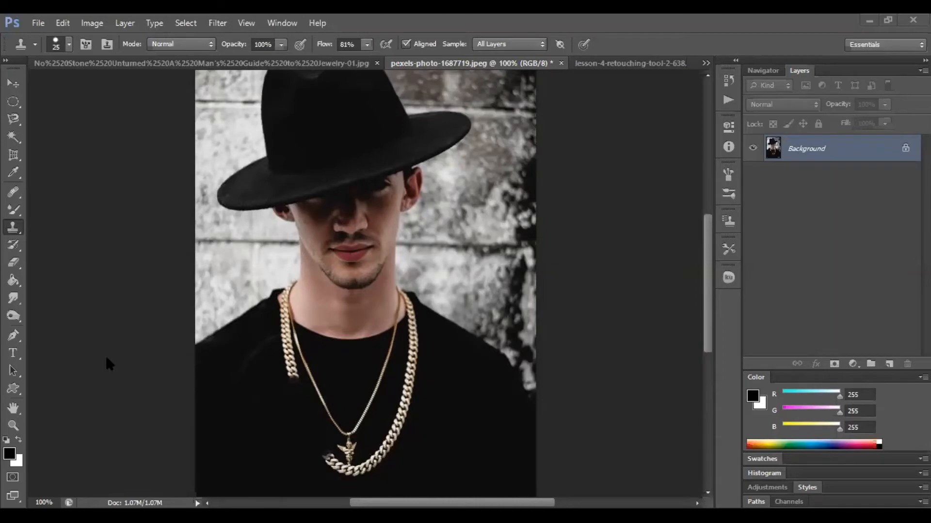
pyautogui.keyDown('alt'); pyautogui.click(276, 426); pyautogui.keyUp('alt')
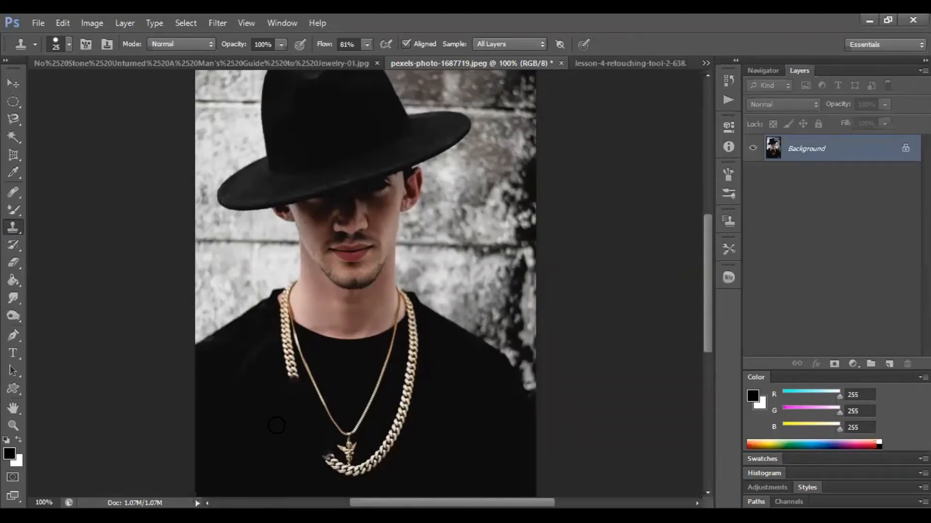
pyautogui.click(293, 377)
pyautogui.moveTo(293, 376); pyautogui.dragTo(289, 355)
pyautogui.moveTo(315, 450)
pyautogui.mouseDown()
pyautogui.moveTo(348, 474)
pyautogui.moveTo(374, 463)
pyautogui.moveTo(397, 429)
pyautogui.mouseUp()
# Step: Paint cloned shirt fabric over the figure pendant and the lower end of the thin chain's right-hand strand
pyautogui.moveTo(354, 458)
pyautogui.mouseDown()
pyautogui.moveTo(352, 439)
pyautogui.moveTo(338, 459)
pyautogui.moveTo(374, 394)
pyautogui.mouseUp()
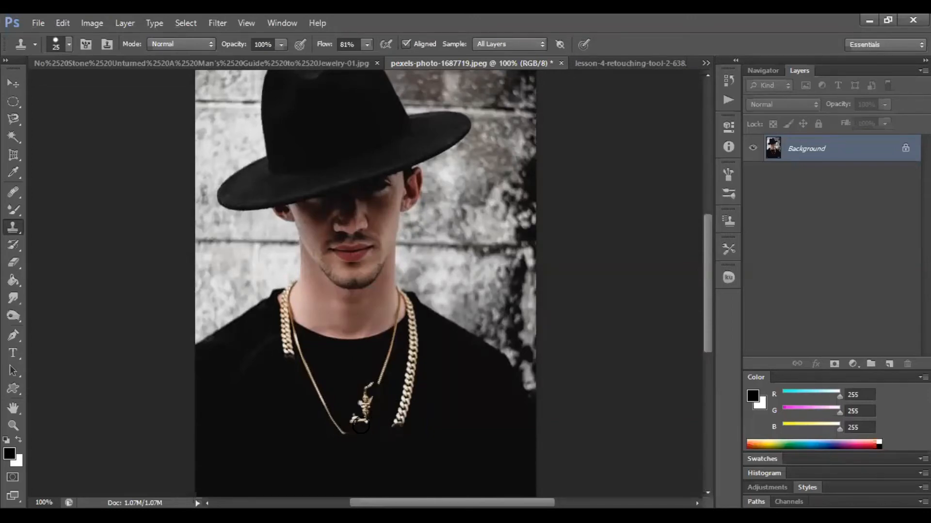
pyautogui.moveTo(359, 420)
pyautogui.mouseDown()
pyautogui.moveTo(369, 425)
pyautogui.moveTo(354, 420)
pyautogui.moveTo(363, 389)
pyautogui.mouseUp()
pyautogui.click(363, 387)
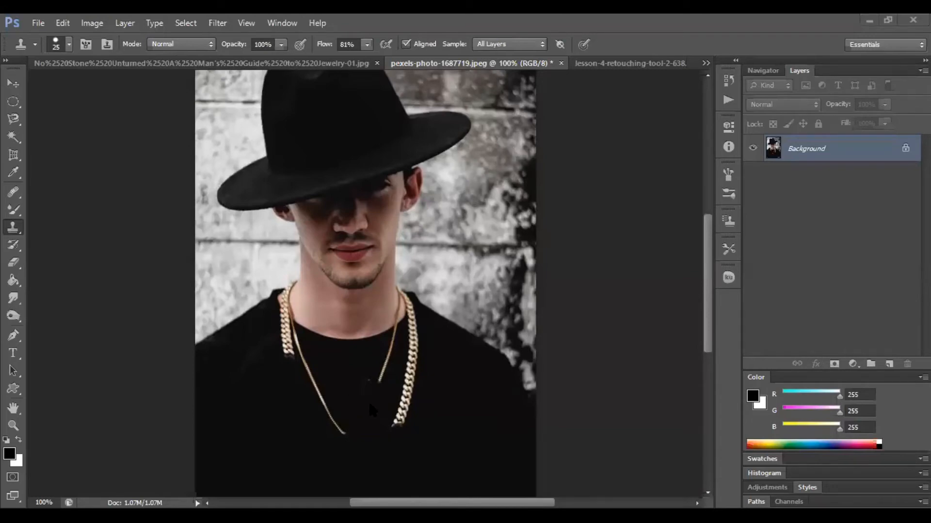
# Step: Clone shirt fabric over the thin chain's right-hand strand from its lower end up to the collar
pyautogui.click(17, 231)
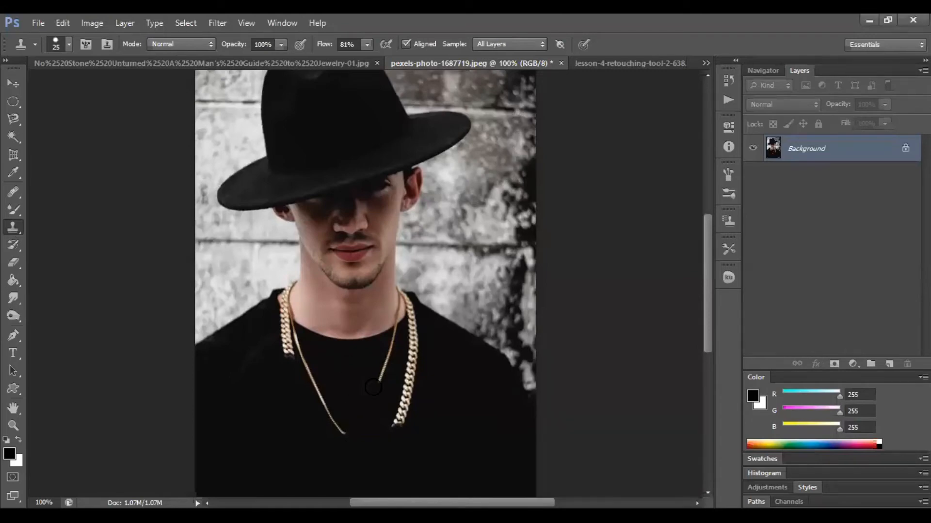
pyautogui.click(377, 383)
pyautogui.moveTo(377, 384)
pyautogui.mouseDown()
pyautogui.moveTo(390, 343)
pyautogui.moveTo(364, 407)
pyautogui.moveTo(379, 354)
pyautogui.moveTo(377, 362)
pyautogui.mouseUp()
pyautogui.click(377, 349)
pyautogui.click(382, 345)
pyautogui.click(382, 351)
pyautogui.click(385, 350)
pyautogui.moveTo(385, 351)
pyautogui.mouseDown()
pyautogui.moveTo(372, 350)
pyautogui.moveTo(377, 346)
pyautogui.moveTo(363, 372)
pyautogui.moveTo(362, 390)
pyautogui.moveTo(393, 340)
pyautogui.moveTo(359, 392)
pyautogui.moveTo(360, 411)
pyautogui.moveTo(381, 403)
pyautogui.moveTo(355, 411)
pyautogui.moveTo(356, 381)
pyautogui.moveTo(379, 382)
pyautogui.mouseUp()
# Step: Try to cover the stray chain fragment on the chest, and clone over the thick chain's right-hand strand up to the collar
pyautogui.hotkey('alt', 'Tab')
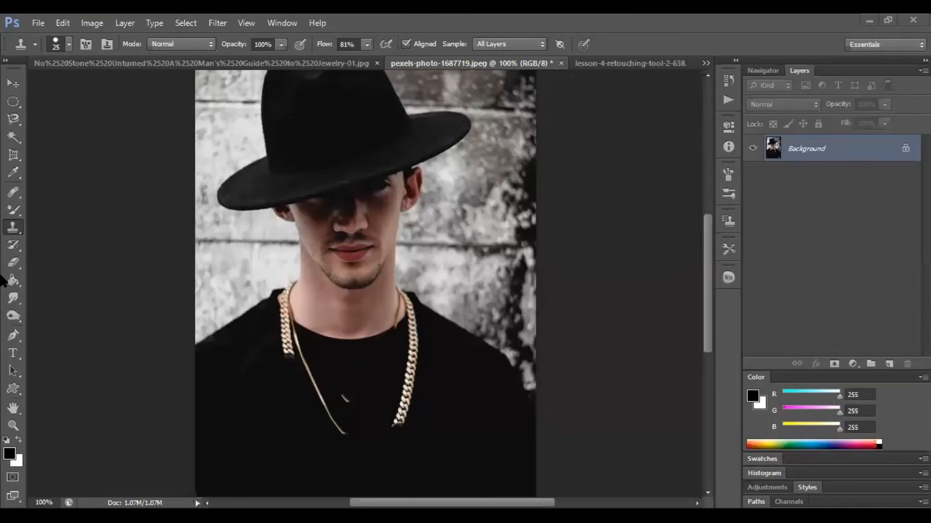
pyautogui.click(13, 228)
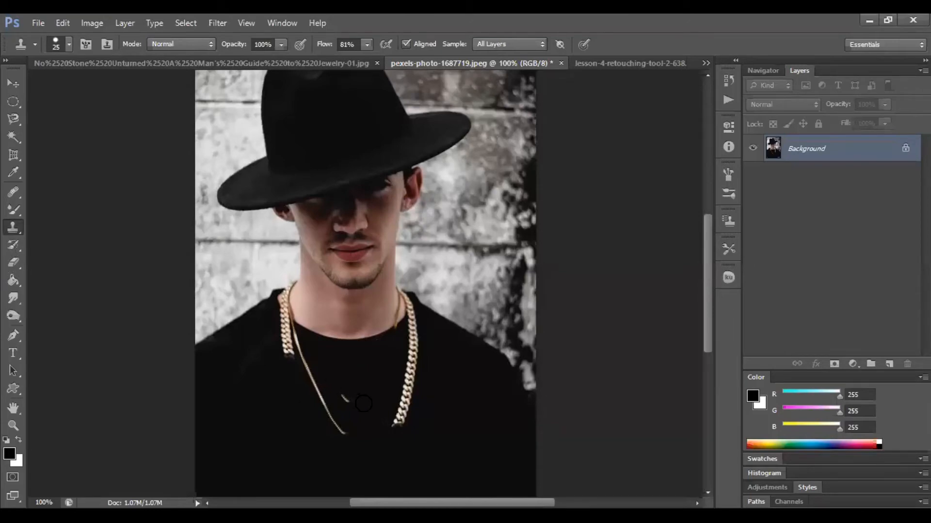
pyautogui.moveTo(357, 410)
pyautogui.mouseDown()
pyautogui.moveTo(382, 392)
pyautogui.moveTo(339, 395)
pyautogui.moveTo(308, 342)
pyautogui.moveTo(338, 395)
pyautogui.mouseUp()
pyautogui.moveTo(414, 421)
pyautogui.mouseDown()
pyautogui.moveTo(404, 404)
pyautogui.moveTo(396, 420)
pyautogui.moveTo(415, 339)
pyautogui.moveTo(413, 349)
pyautogui.moveTo(412, 320)
pyautogui.moveTo(400, 314)
pyautogui.mouseUp()
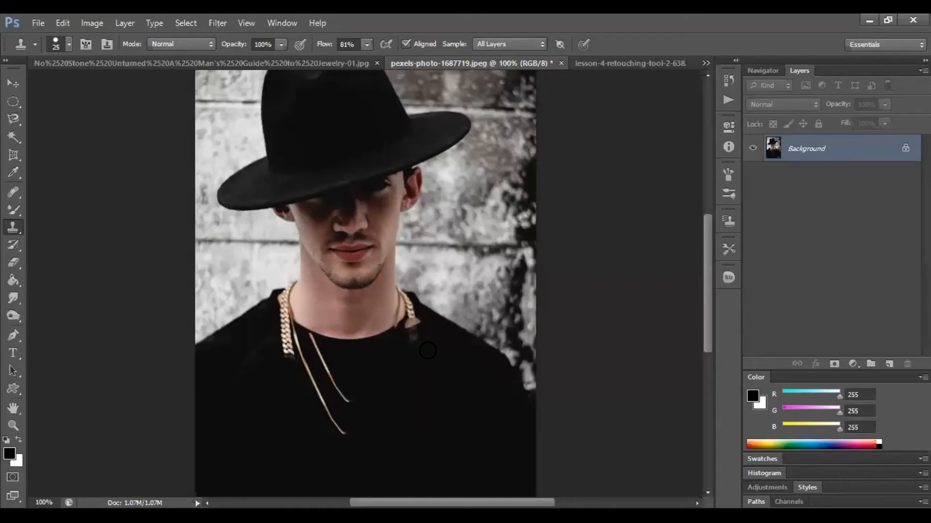
# Step: Clean up the skin-coloured smudges below the right-hand side of the collar with cloned shirt fabric, undoing the stray stamp
pyautogui.moveTo(416, 334); pyautogui.dragTo(412, 323)
pyautogui.click(462, 142)
pyautogui.hotkey('ctrl', 'z')
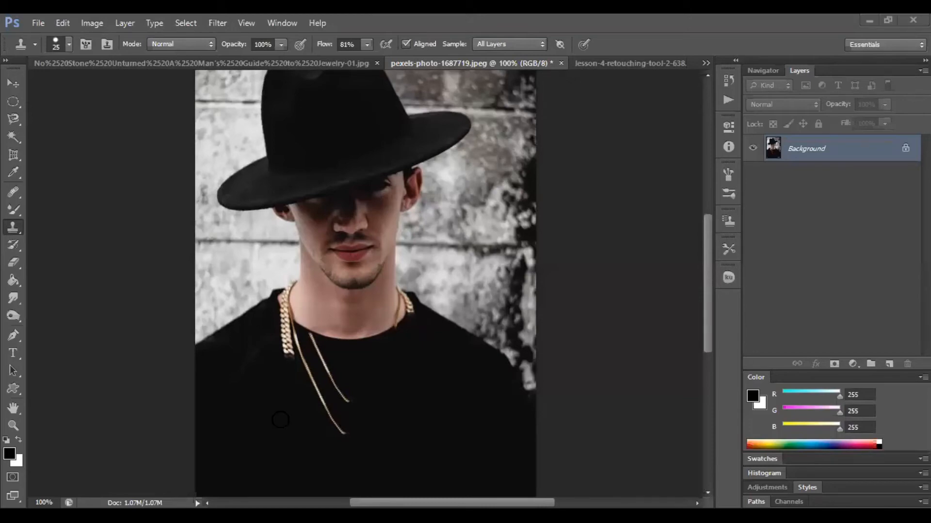
# Step: Clone black shirt fabric over the two thin chain strands and the thick chain's left-hand strand, up to the collar
pyautogui.click(296, 422)
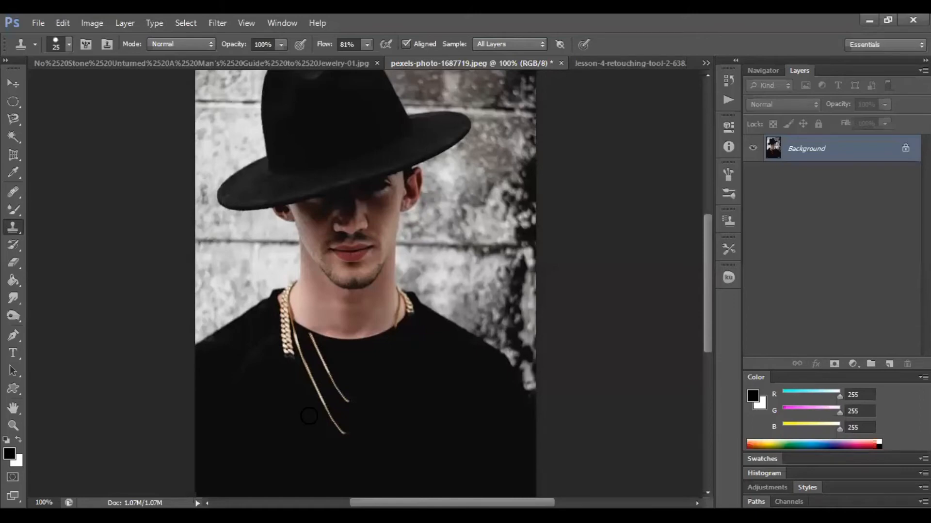
pyautogui.moveTo(342, 435)
pyautogui.mouseDown()
pyautogui.moveTo(331, 395)
pyautogui.moveTo(332, 416)
pyautogui.moveTo(305, 375)
pyautogui.mouseUp()
pyautogui.keyDown('alt'); pyautogui.click(289, 406); pyautogui.keyUp('alt')
pyautogui.moveTo(319, 415)
pyautogui.mouseDown()
pyautogui.moveTo(331, 420)
pyautogui.moveTo(297, 376)
pyautogui.mouseUp()
pyautogui.moveTo(290, 357)
pyautogui.mouseDown()
pyautogui.moveTo(316, 402)
pyautogui.moveTo(347, 411)
pyautogui.moveTo(345, 398)
pyautogui.moveTo(329, 417)
pyautogui.moveTo(324, 374)
pyautogui.moveTo(356, 403)
pyautogui.mouseUp()
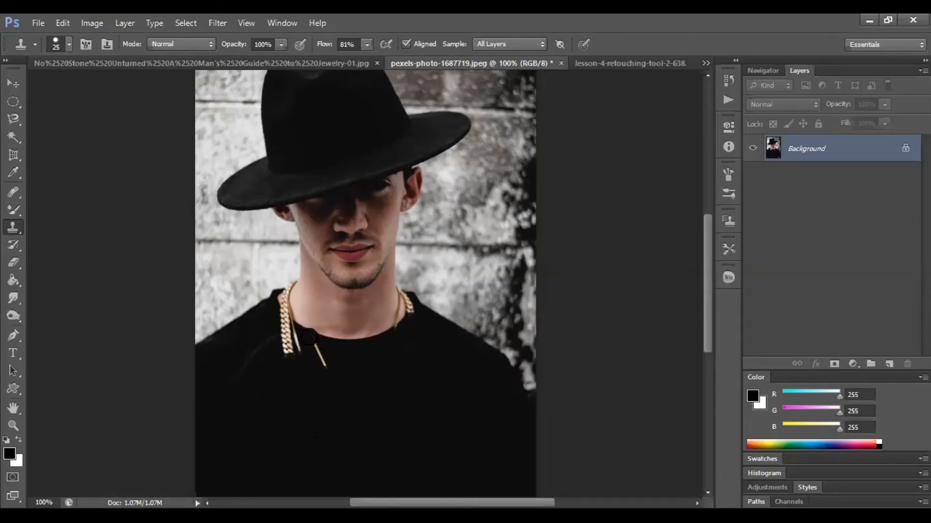
pyautogui.moveTo(311, 336); pyautogui.dragTo(326, 369)
pyautogui.moveTo(290, 356)
pyautogui.mouseDown()
pyautogui.moveTo(285, 328)
pyautogui.moveTo(297, 356)
pyautogui.moveTo(362, 391)
pyautogui.moveTo(326, 382)
pyautogui.moveTo(326, 365)
pyautogui.moveTo(325, 427)
pyautogui.mouseUp()
# Step: Sample neck skin beside the left-hand neckline and clone it over the dark smudge on the collar edge
pyautogui.hotkey('ctrl', '-')
pyautogui.hotkey('ctrl', '+')
pyautogui.hotkey('ctrl', '+')
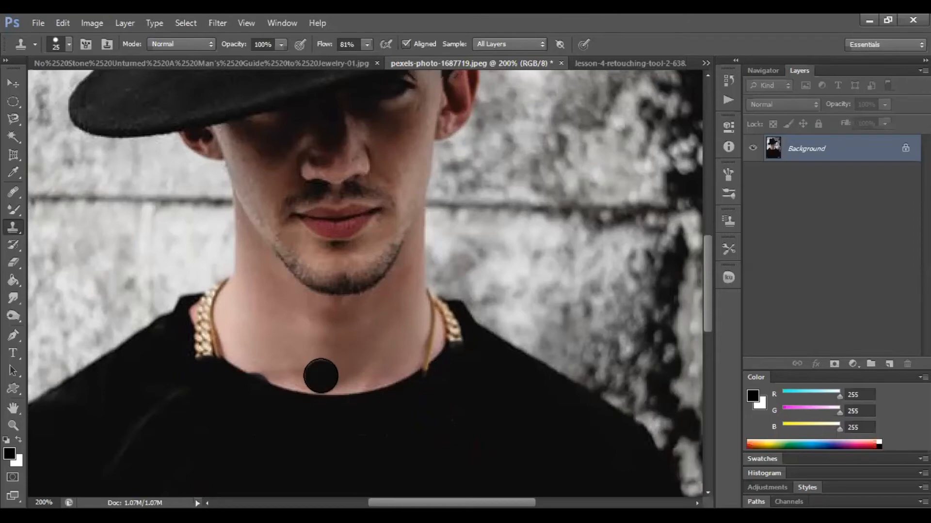
pyautogui.keyDown('alt'); pyautogui.click(289, 372); pyautogui.keyUp('alt')
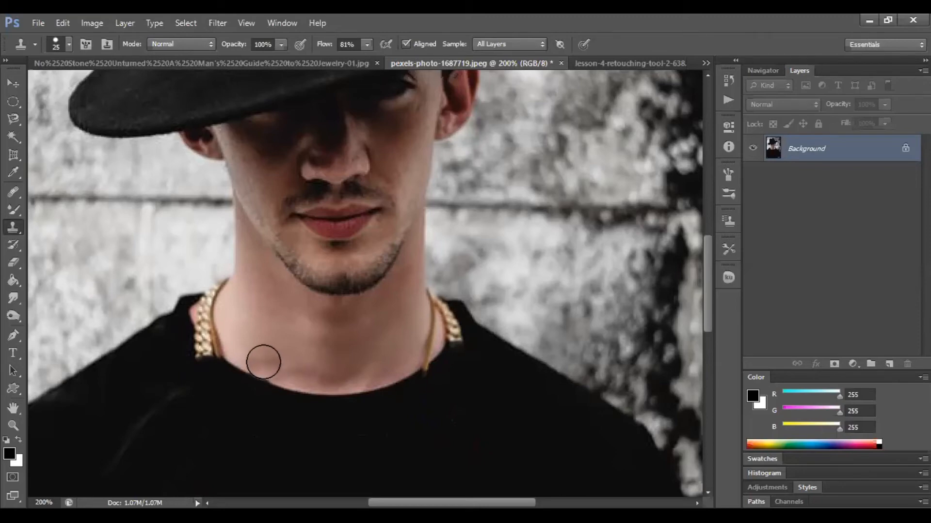
pyautogui.keyDown('alt'); pyautogui.click(262, 364); pyautogui.keyUp('alt')
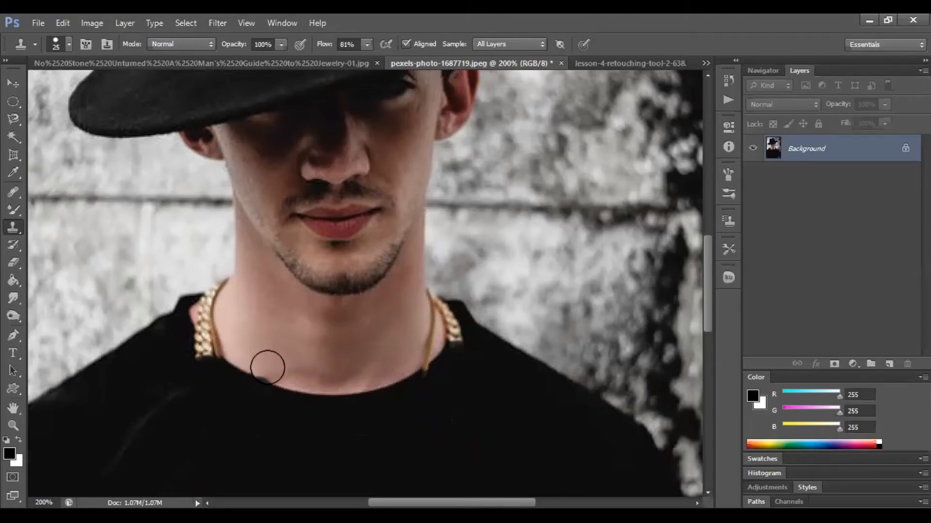
pyautogui.moveTo(267, 367); pyautogui.dragTo(303, 372)
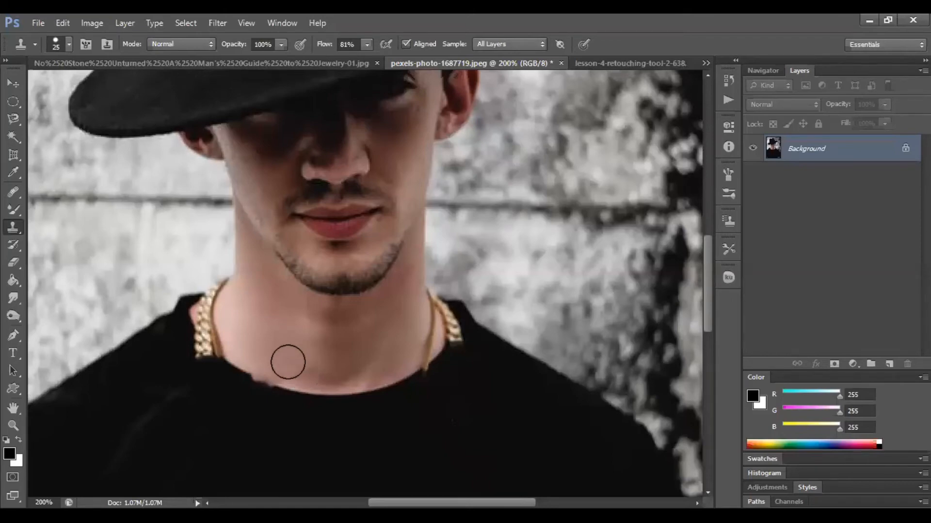
# Step: Reduce the clone brush size to 9 and smooth the left-hand neckline edge
pyautogui.press('[')
pyautogui.press('[')
pyautogui.press('[')
pyautogui.press('[')
pyautogui.moveTo(271, 393); pyautogui.dragTo(248, 380)
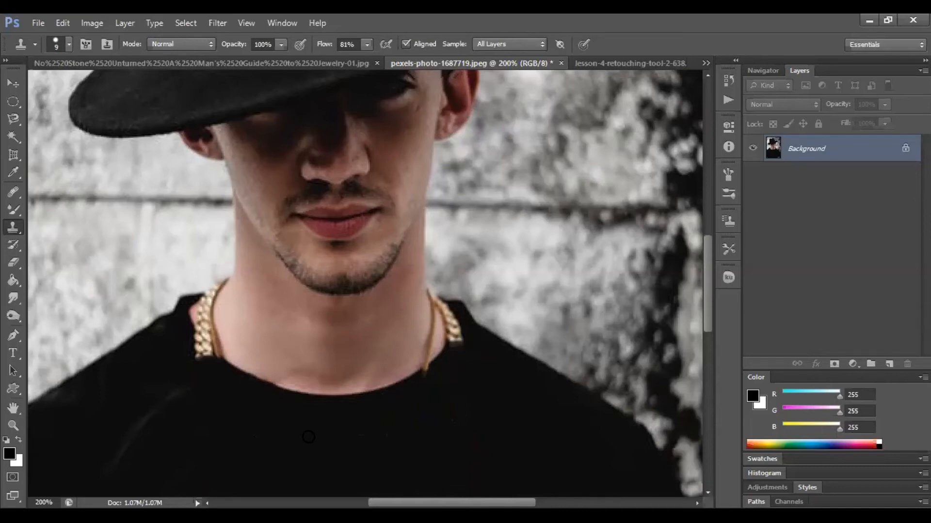
# Step: Clone neck skin over the thin chain on the right-hand side of the neck, undoing the stray stroke on the thick chain
pyautogui.moveTo(215, 296)
pyautogui.mouseDown()
pyautogui.moveTo(228, 295)
pyautogui.moveTo(212, 298)
pyautogui.mouseUp()
pyautogui.hotkey('ctrl', 'z')
pyautogui.moveTo(428, 293)
pyautogui.mouseDown()
pyautogui.moveTo(432, 326)
pyautogui.moveTo(419, 322)
pyautogui.moveTo(433, 331)
pyautogui.moveTo(435, 320)
pyautogui.moveTo(429, 341)
pyautogui.moveTo(416, 332)
pyautogui.moveTo(427, 345)
pyautogui.moveTo(422, 364)
pyautogui.mouseUp()
pyautogui.keyDown('alt'); pyautogui.click(419, 321); pyautogui.keyUp('alt')
pyautogui.keyDown('alt'); pyautogui.click(416, 332); pyautogui.keyUp('alt')
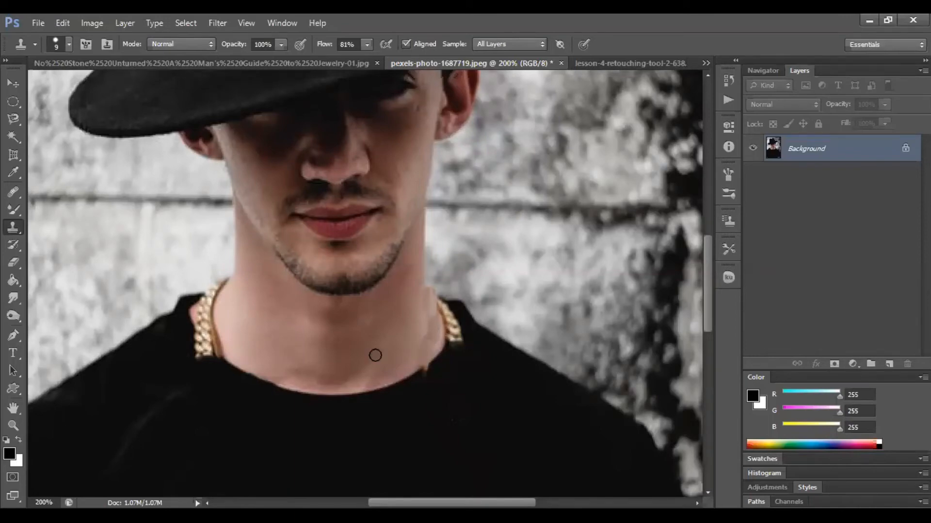
pyautogui.hotkey('ctrl', '-')
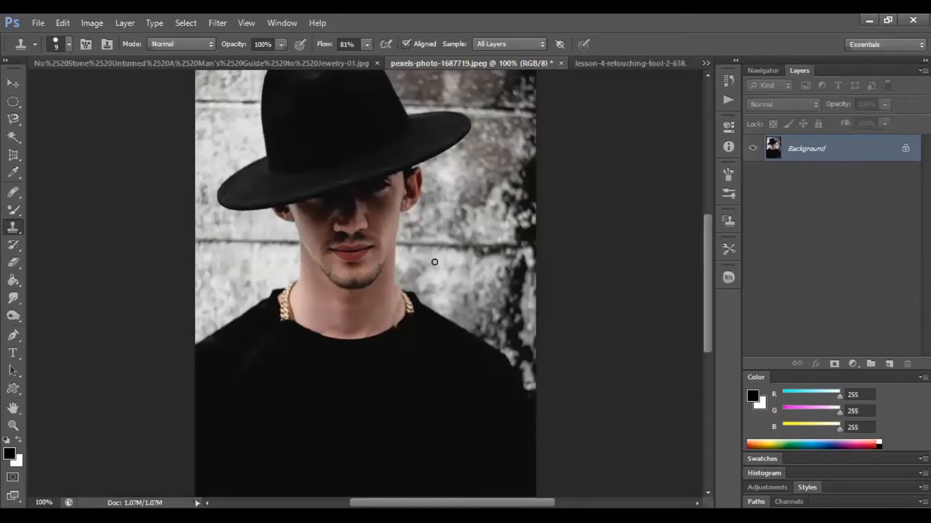
pyautogui.hotkey('ctrl', '+')
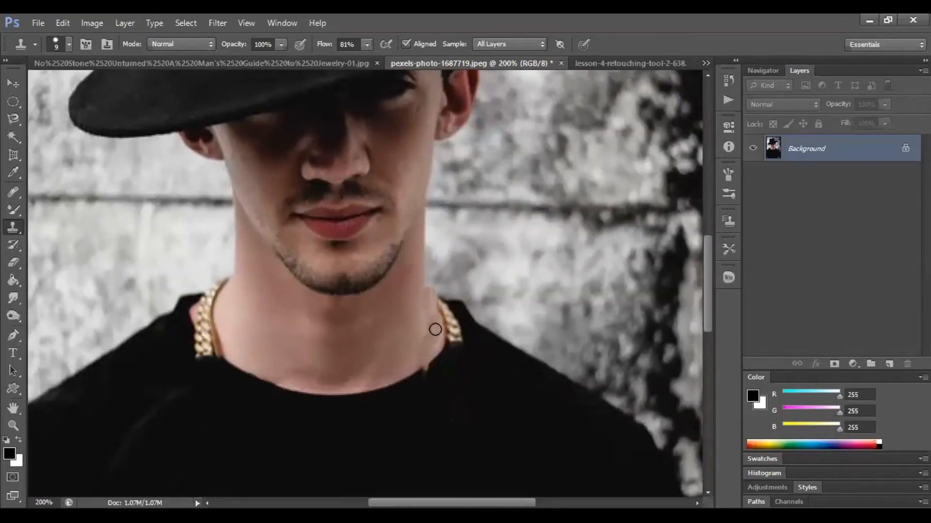
pyautogui.click(425, 300)
pyautogui.hotkey('ctrl', '-')
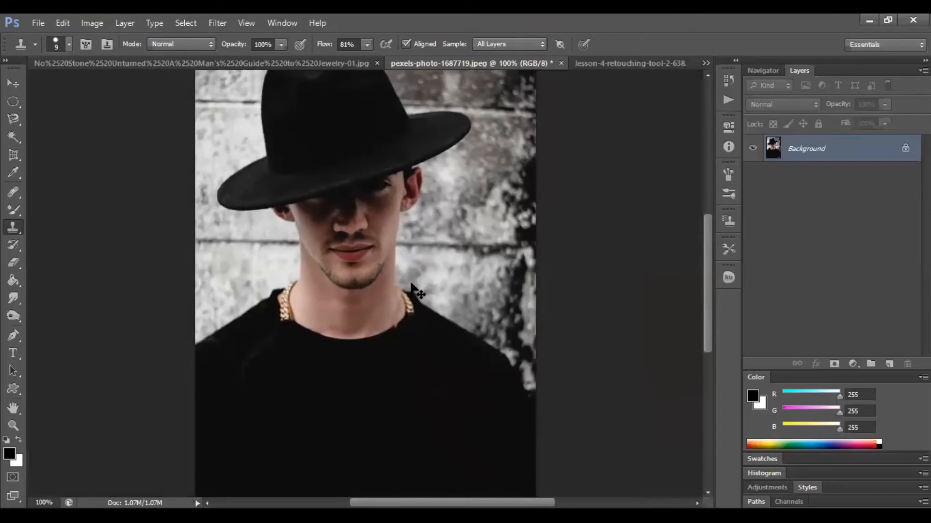
pyautogui.hotkey('ctrl', '+')
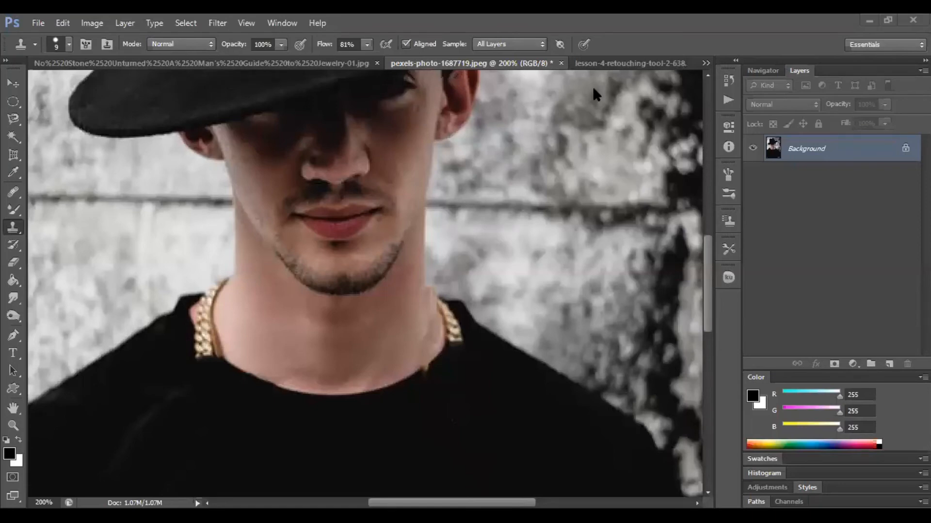
# Step: Lower the flow to 52% and try blending the right-hand side of the neck, undoing the dark stroke at the collar
pyautogui.moveTo(368, 45); pyautogui.dragTo(348, 63)
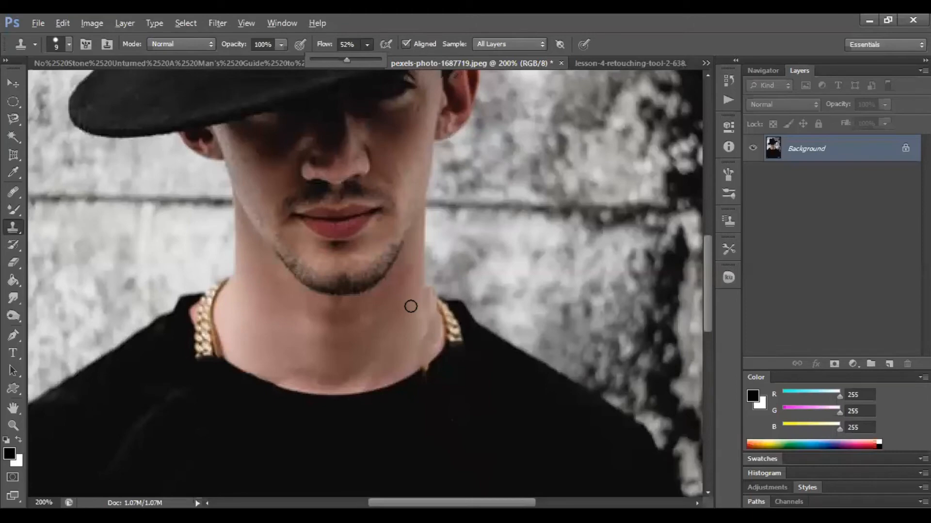
pyautogui.click(430, 298)
pyautogui.moveTo(432, 313)
pyautogui.mouseDown()
pyautogui.moveTo(432, 329)
pyautogui.moveTo(425, 322)
pyautogui.moveTo(432, 333)
pyautogui.moveTo(436, 322)
pyautogui.moveTo(436, 336)
pyautogui.moveTo(416, 361)
pyautogui.mouseUp()
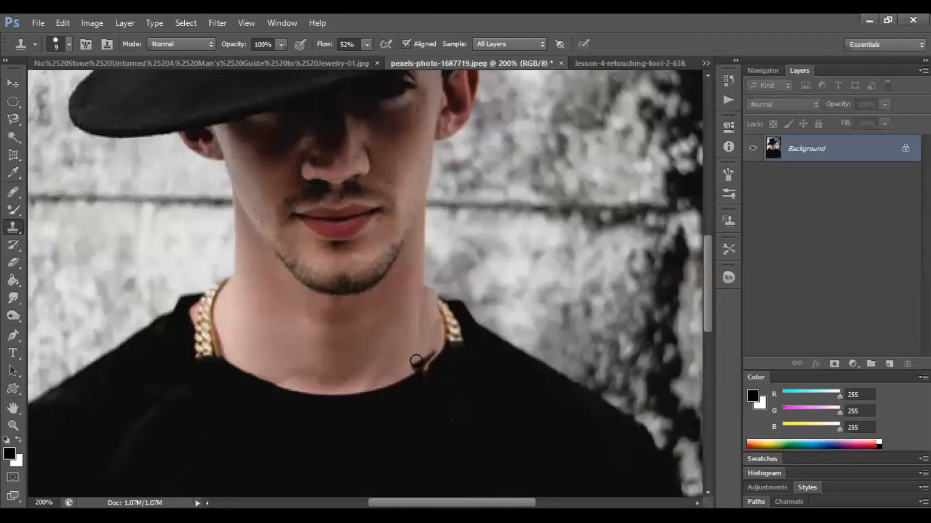
pyautogui.hotkey('ctrl', 'z')
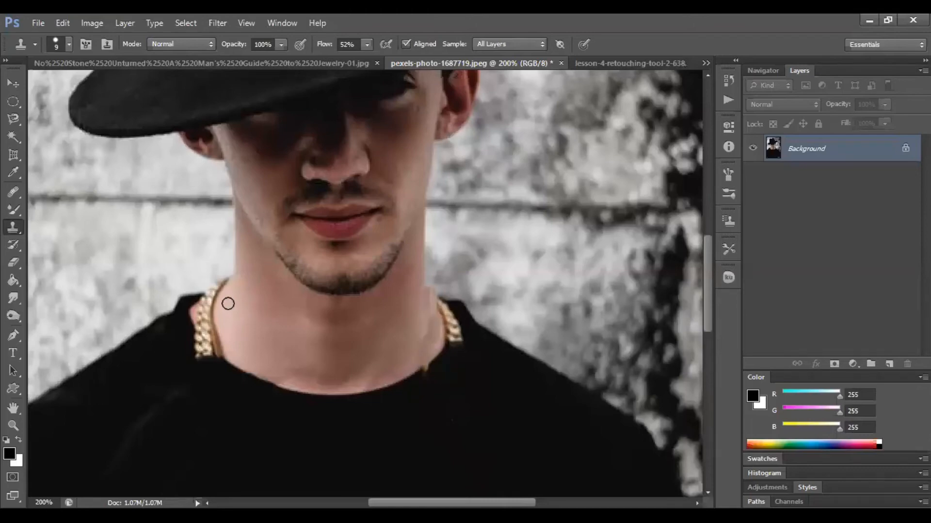
# Step: Clone skin over the upper thick chain on the left-hand side of the neck, undoing the overly broad stroke
pyautogui.click(206, 298)
pyautogui.moveTo(211, 310)
pyautogui.mouseDown()
pyautogui.moveTo(202, 310)
pyautogui.moveTo(210, 298)
pyautogui.moveTo(208, 326)
pyautogui.moveTo(199, 313)
pyautogui.moveTo(244, 313)
pyautogui.mouseUp()
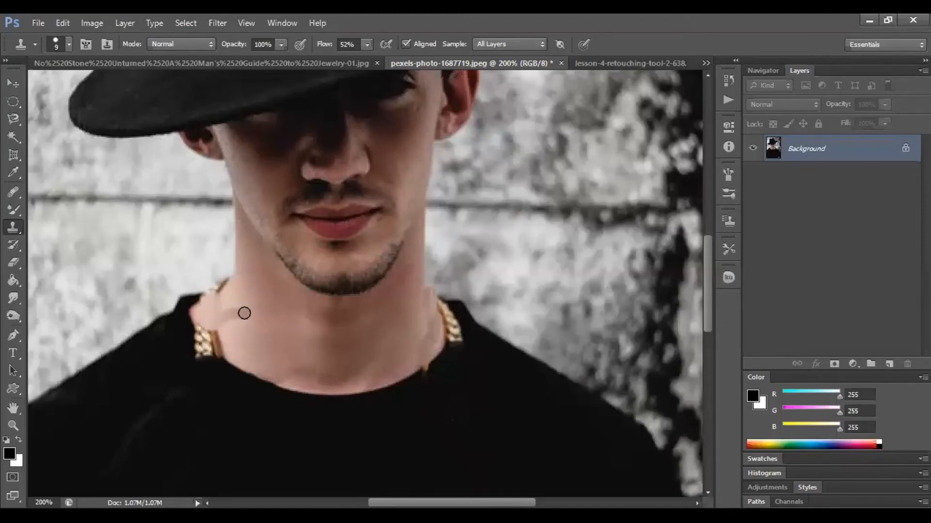
pyautogui.hotkey('ctrl', 'z')
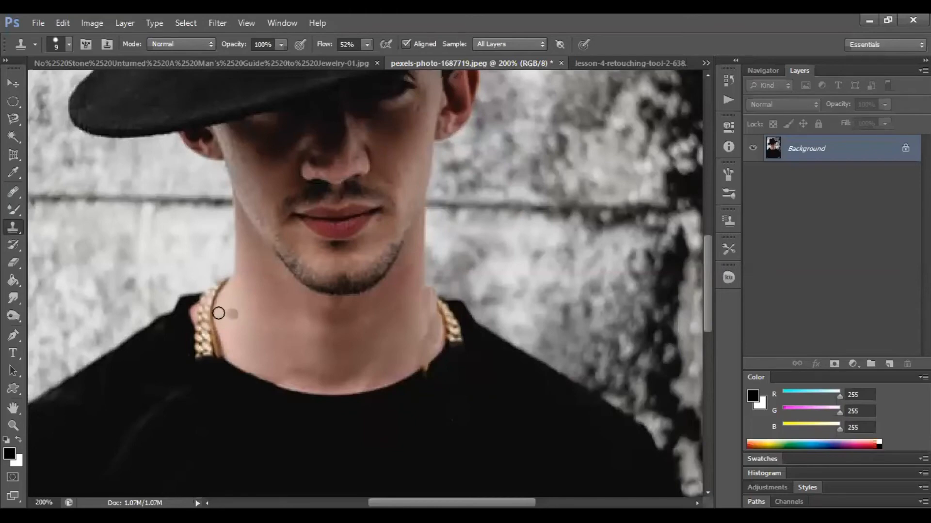
pyautogui.moveTo(201, 312)
pyautogui.mouseDown()
pyautogui.moveTo(206, 306)
pyautogui.moveTo(208, 321)
pyautogui.moveTo(201, 312)
pyautogui.mouseUp()
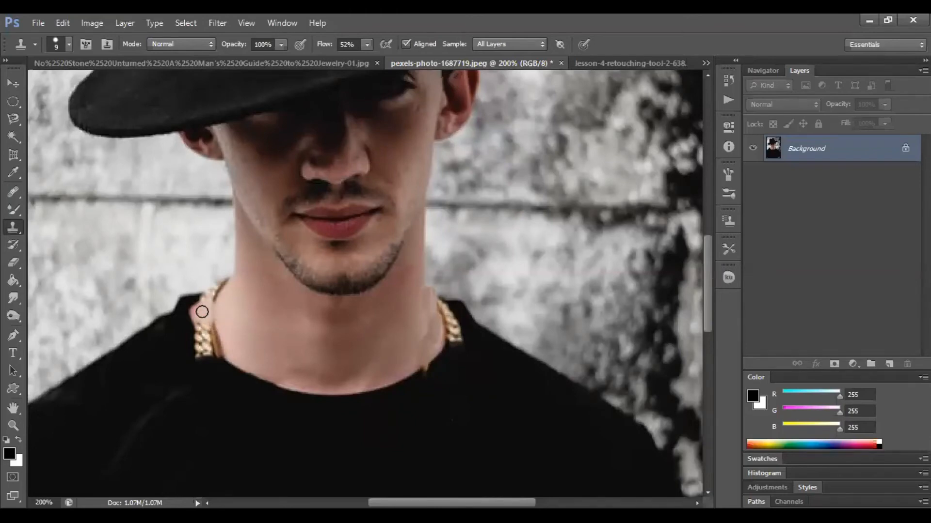
pyautogui.hotkey('ctrl', '-')
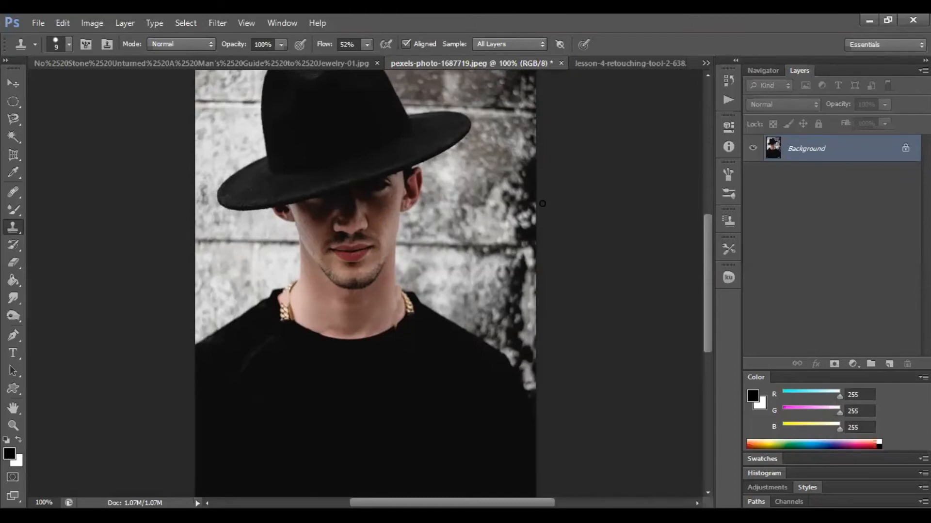
# Step: Switch to the Jewelry-01.jpg portrait and enlarge it to 50% around the man's beard and hand
pyautogui.click(623, 63)
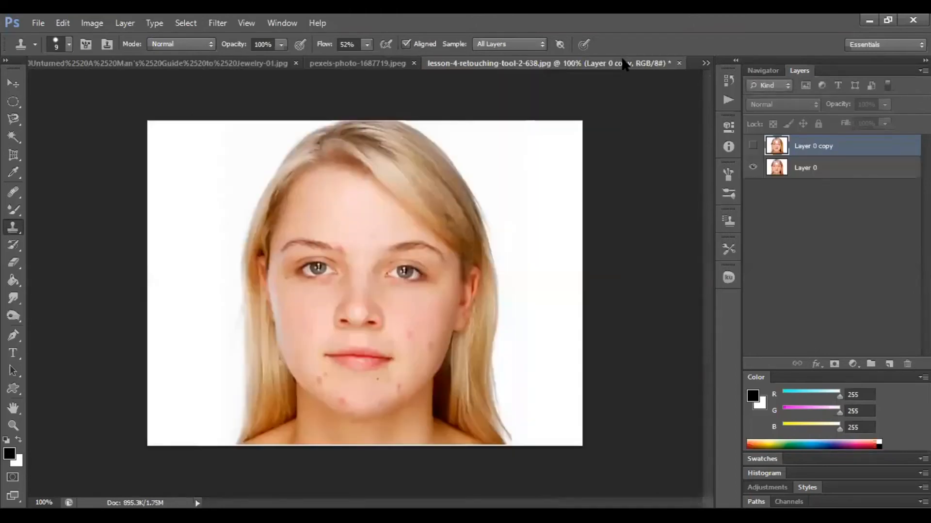
pyautogui.click(706, 64)
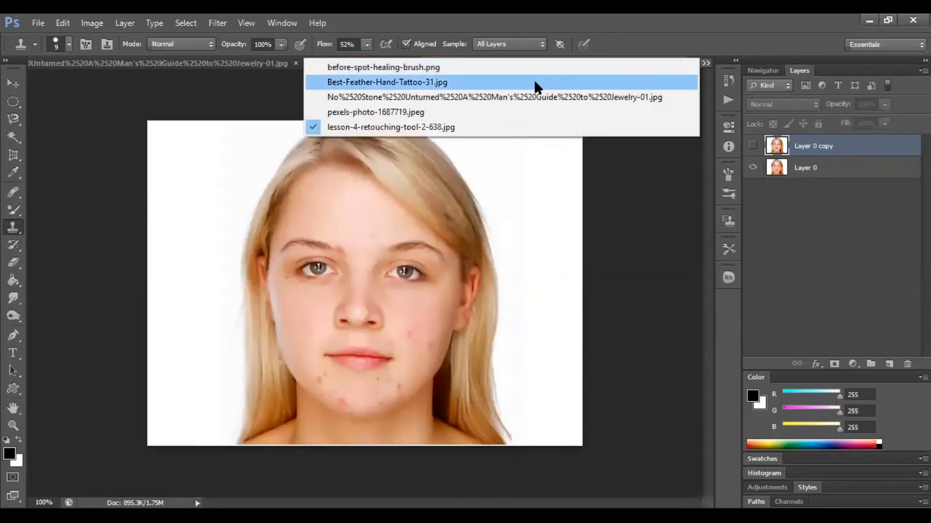
pyautogui.click(510, 113)
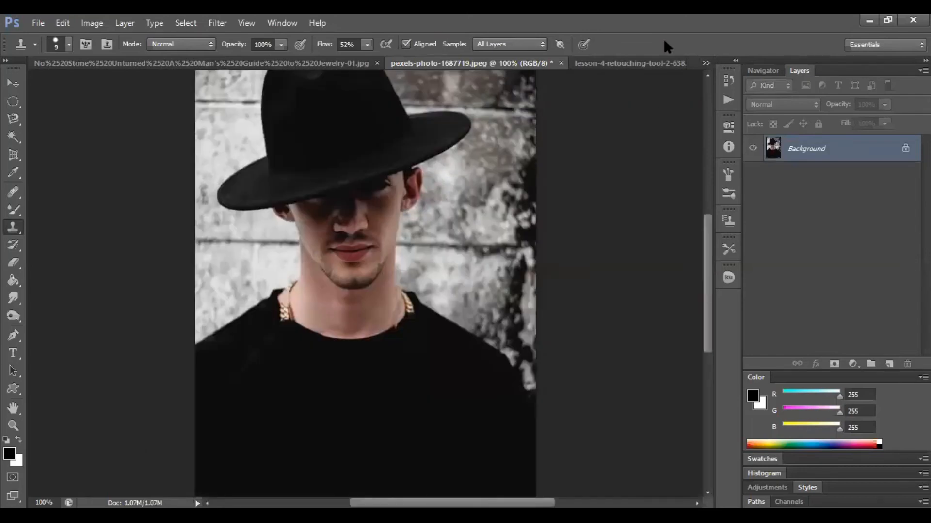
pyautogui.click(703, 64)
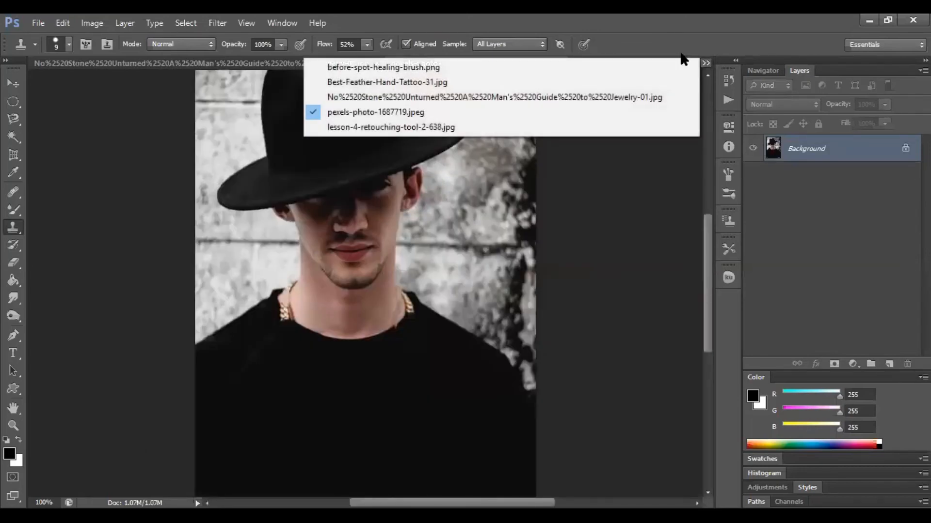
pyautogui.click(495, 97)
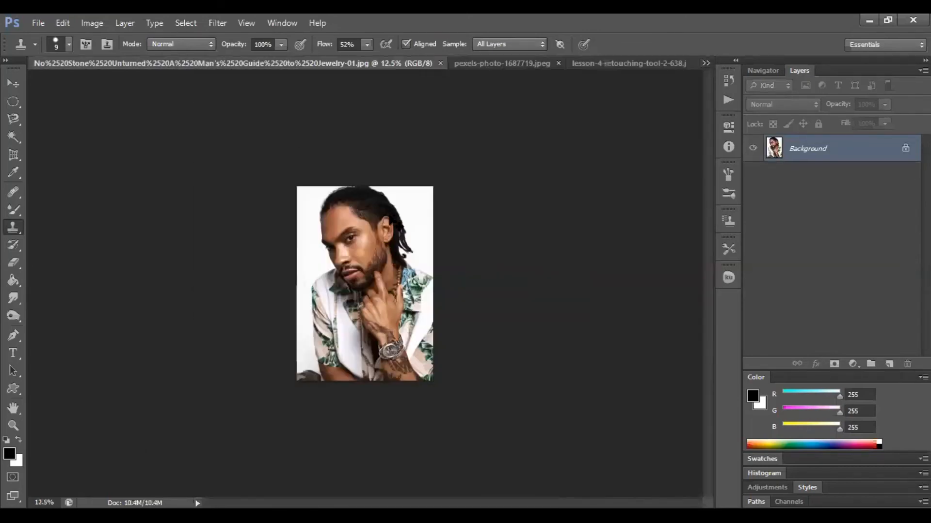
pyautogui.hotkey('ctrl', '+')
pyautogui.hotkey('ctrl', '+')
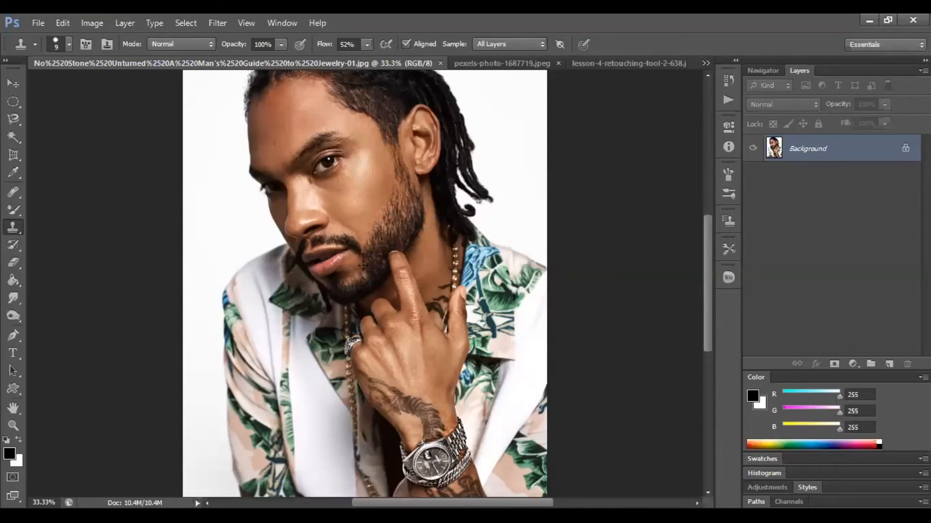
pyautogui.scroll(1, 363, 266)
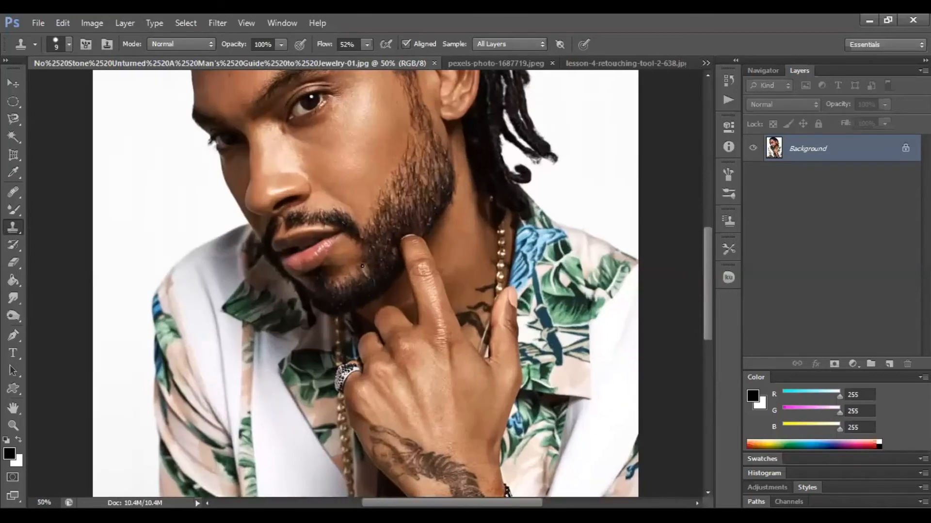
# Step: Increase the Clone Stamp brush size to 35 and try a stamp on the beard, undoing it
pyautogui.rightClick(13, 233)
pyautogui.click(45, 224)
pyautogui.press(']')
pyautogui.press(']')
pyautogui.click(399, 221)
pyautogui.hotkey('ctrl', 'z')
# Step: Set the Clone Stamp mode to Darken, sample cheek skin and stamp it on the beard edge beside the mouth
pyautogui.click(202, 43)
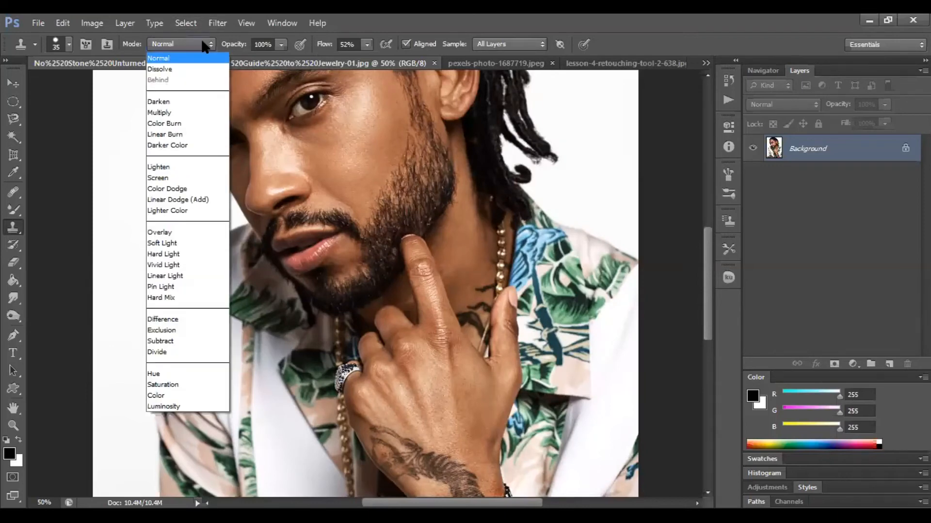
pyautogui.click(179, 100)
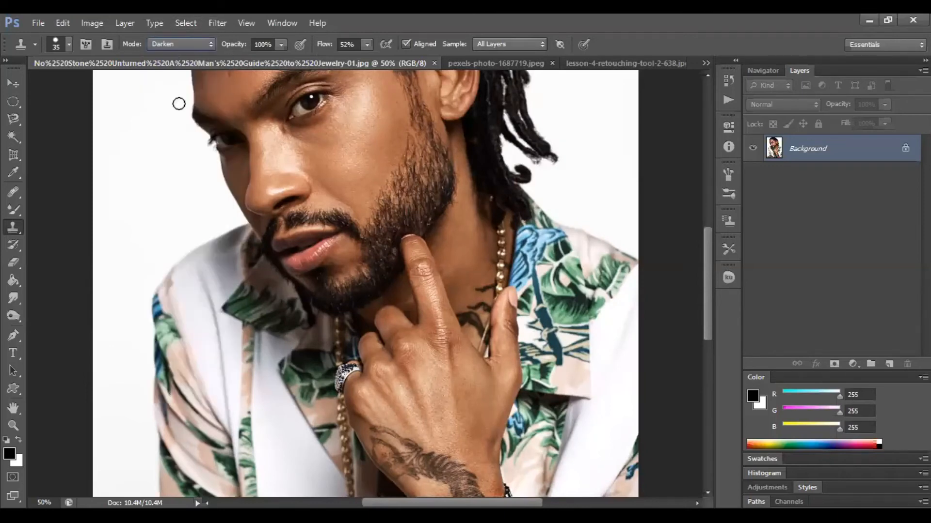
pyautogui.keyDown('alt'); pyautogui.click(363, 182); pyautogui.keyUp('alt')
pyautogui.hotkey('ctrl', '+')
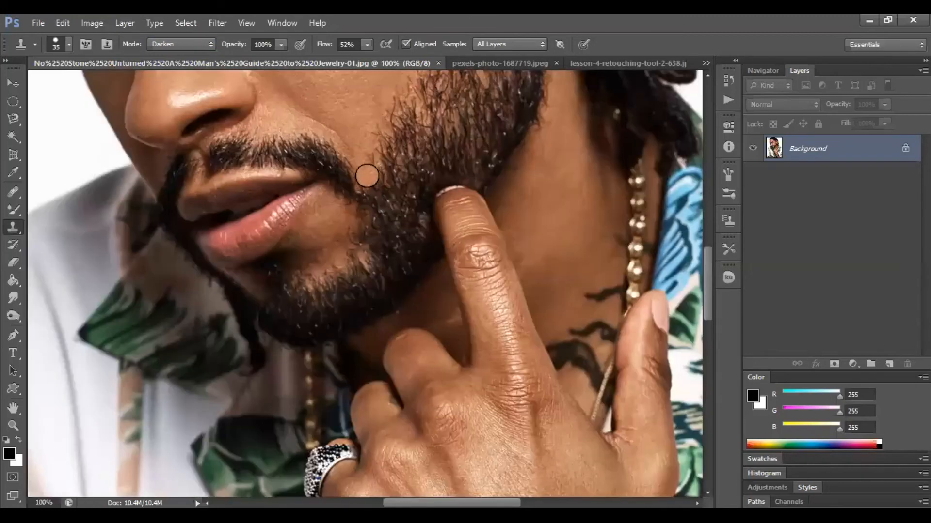
pyautogui.click(372, 164)
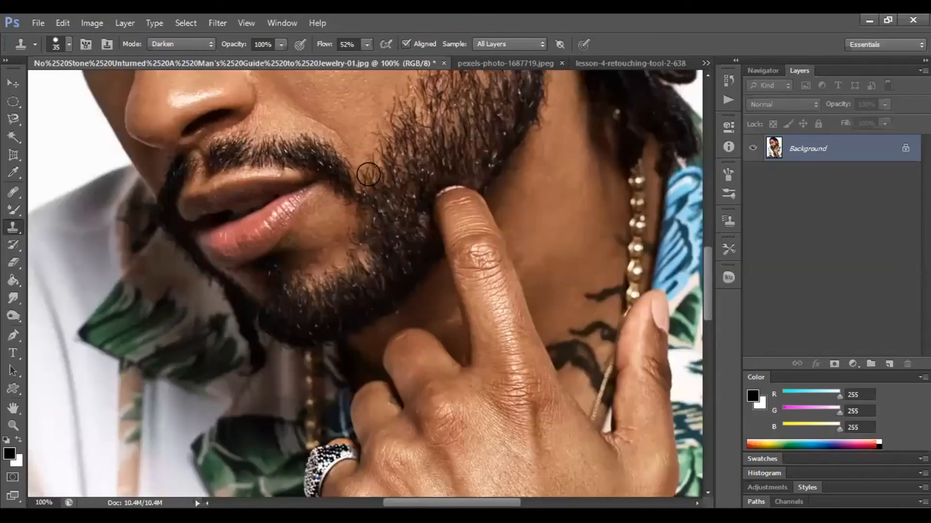
# Step: Raise the flow to 100% and stamp the beard edge again in Darken mode, including with a fresh cheek skin sample
pyautogui.click(368, 46)
pyautogui.moveTo(367, 60); pyautogui.dragTo(401, 60)
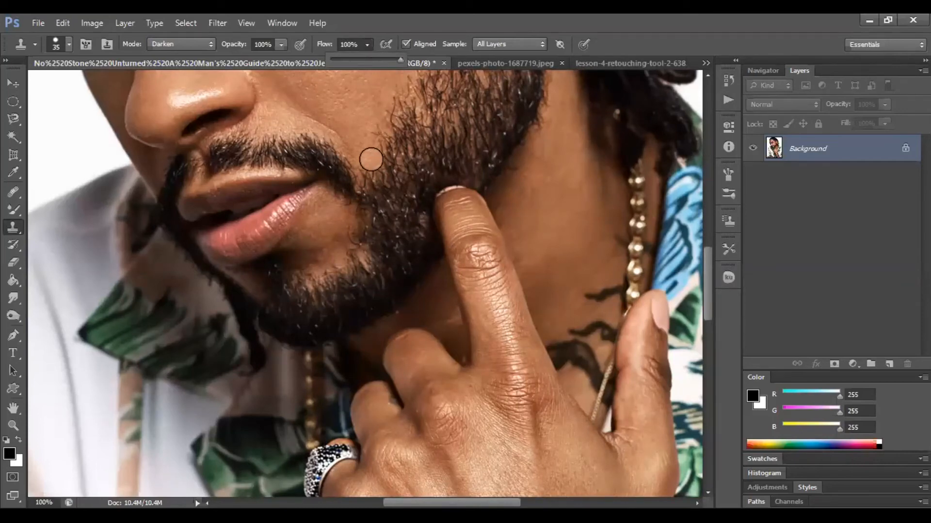
pyautogui.click(379, 142)
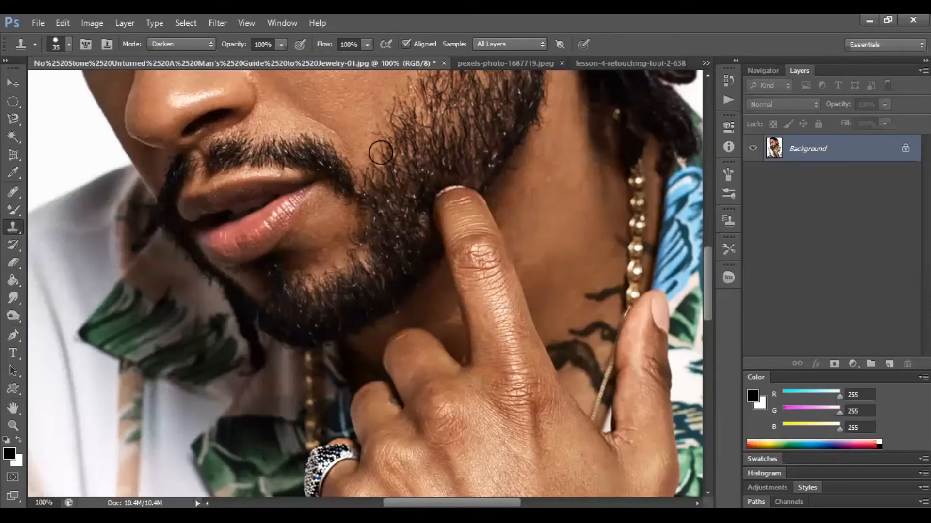
pyautogui.press('alt')
pyautogui.keyDown('alt'); pyautogui.click(359, 128); pyautogui.keyUp('alt')
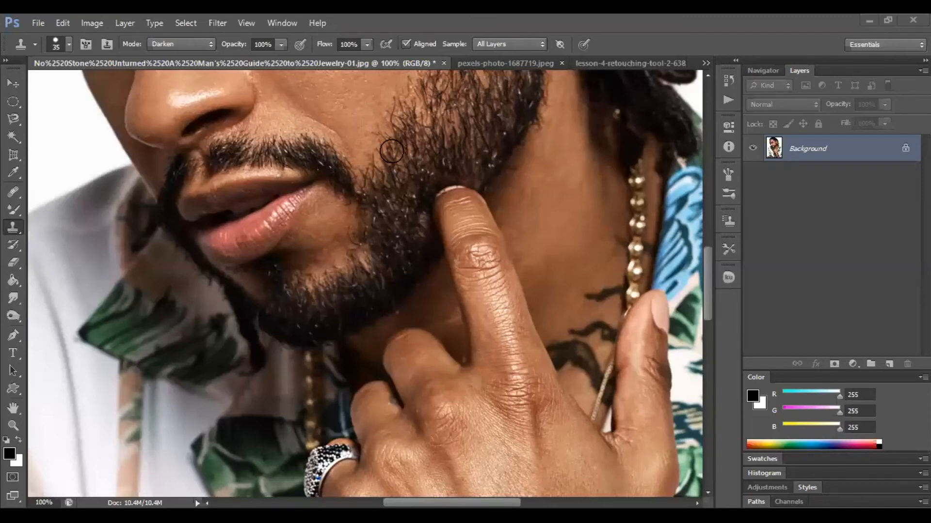
pyautogui.click(375, 161)
pyautogui.click(375, 160)
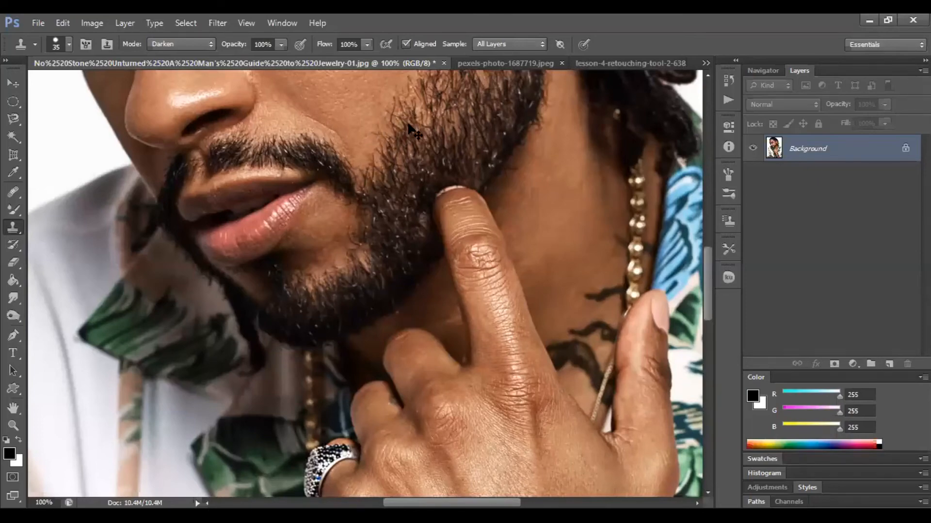
pyautogui.hotkey('ctrl', '-')
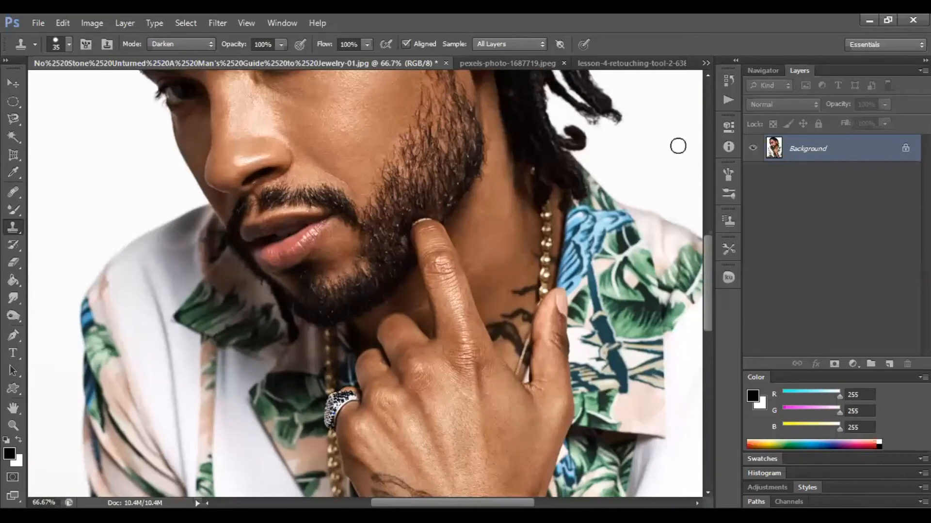
# Step: Convert the Background into Layer 0, sample the cheek skin beside the beard and set the Clone Stamp mode to Lighten
pyautogui.doubleClick(818, 160)
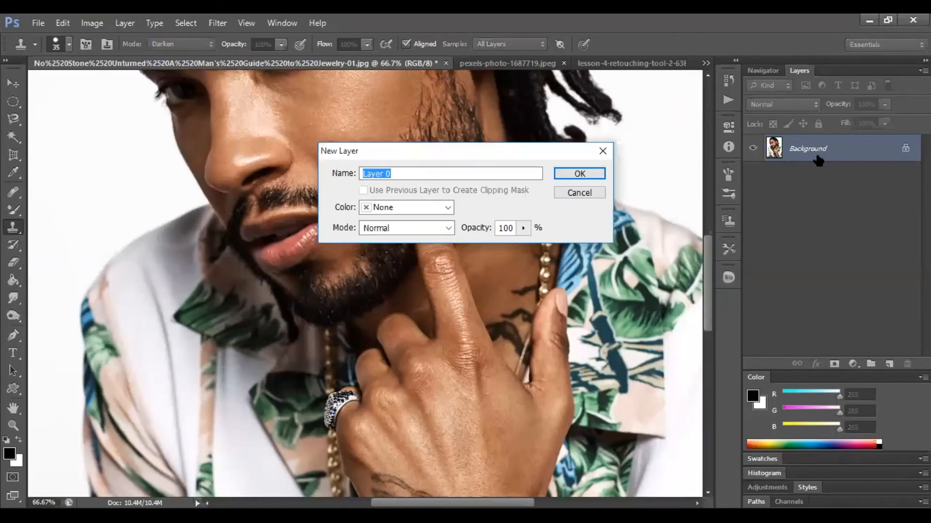
pyautogui.press('Return')
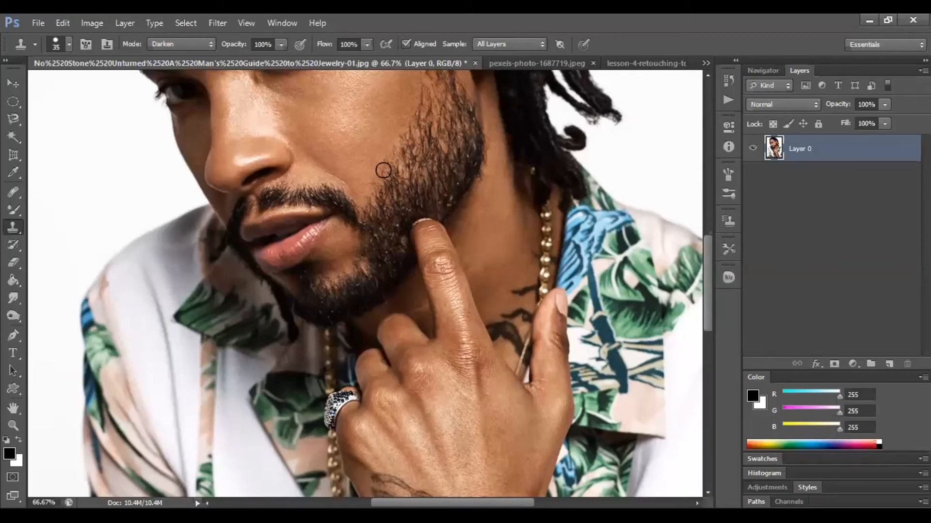
pyautogui.keyDown('alt'); pyautogui.click(348, 165); pyautogui.keyUp('alt')
pyautogui.click(207, 45)
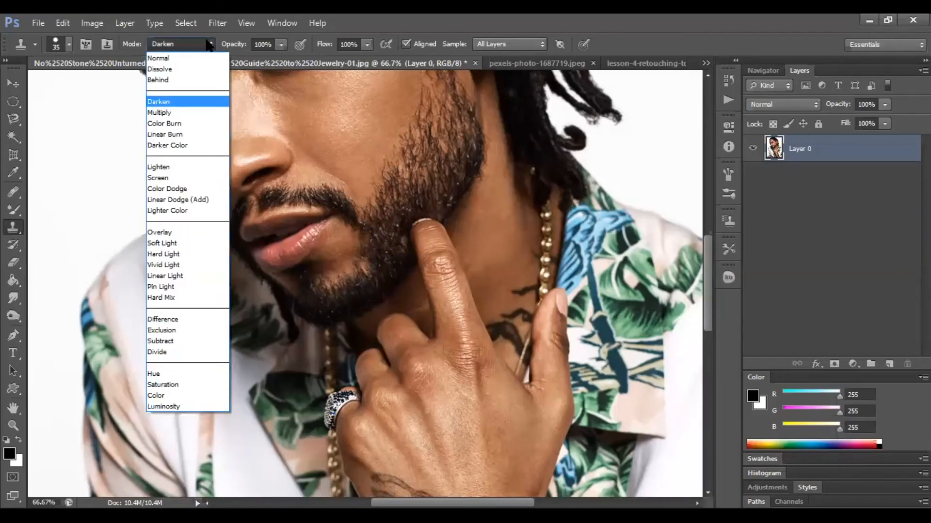
pyautogui.click(190, 166)
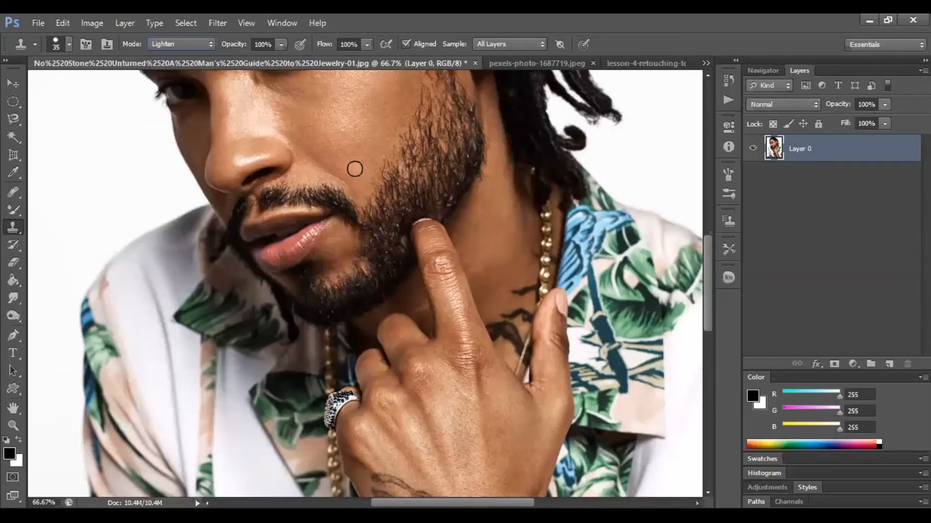
# Step: Try stamping the sampled cheek skin along the beard edge in Lighten mode, check it at 33.3% zoom and undo it
pyautogui.moveTo(370, 202)
pyautogui.mouseDown()
pyautogui.moveTo(385, 160)
pyautogui.moveTo(393, 150)
pyautogui.moveTo(382, 189)
pyautogui.moveTo(407, 142)
pyautogui.moveTo(378, 199)
pyautogui.moveTo(420, 94)
pyautogui.moveTo(407, 137)
pyautogui.moveTo(419, 121)
pyautogui.moveTo(429, 83)
pyautogui.moveTo(365, 216)
pyautogui.moveTo(396, 179)
pyautogui.moveTo(407, 145)
pyautogui.moveTo(387, 152)
pyautogui.moveTo(404, 121)
pyautogui.mouseUp()
pyautogui.hotkey('ctrl', '-')
pyautogui.hotkey('ctrl', '-')
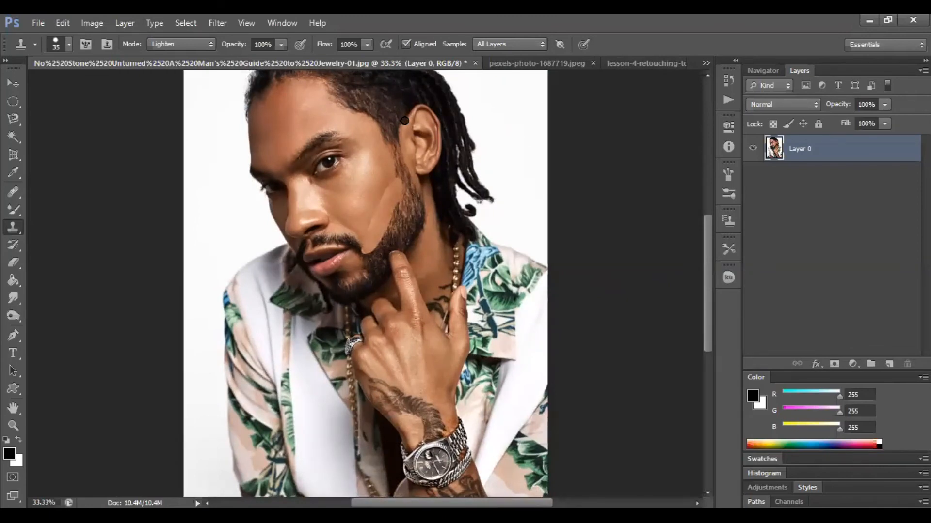
pyautogui.hotkey('ctrl', 'z')
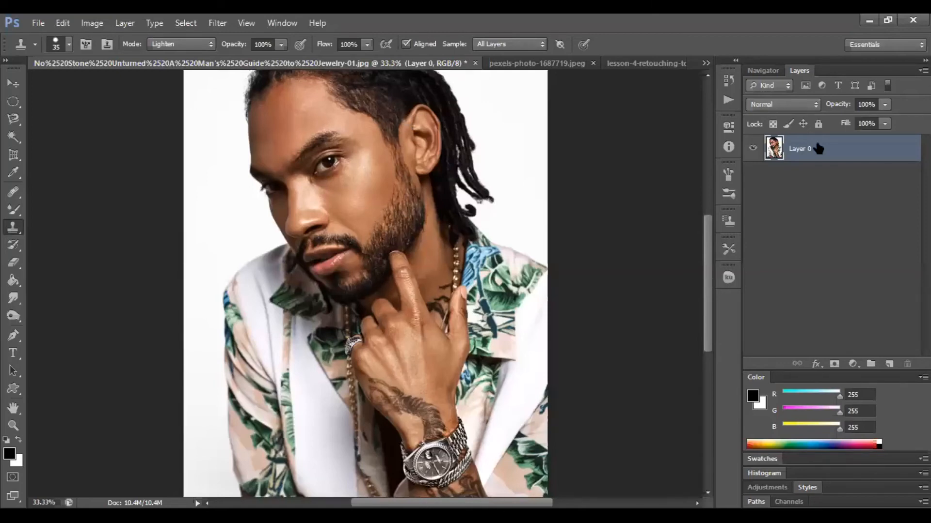
# Step: Duplicate Layer 0 and lower the Clone Stamp flow to 75%
pyautogui.hotkey('ctrl', 'j')
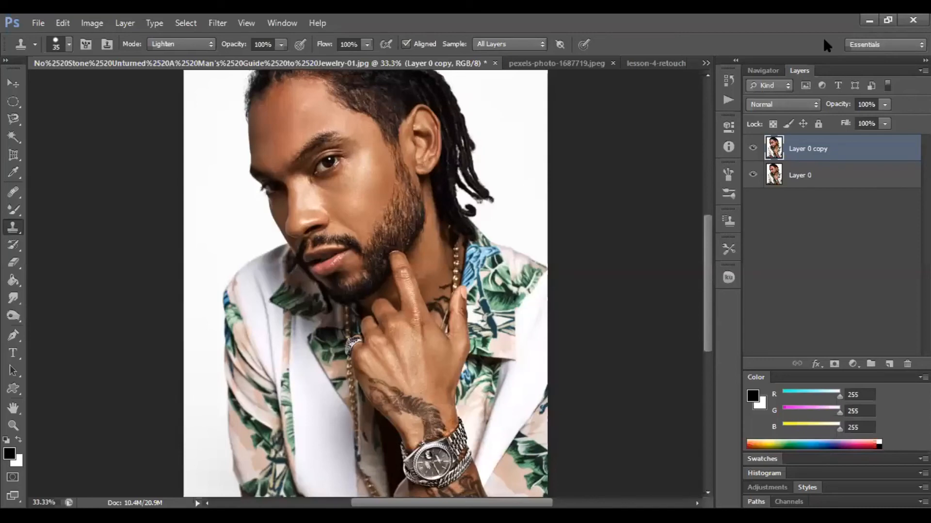
pyautogui.hotkey('ctrl', 'z')
pyautogui.hotkey('ctrl', 'z')
pyautogui.moveTo(364, 44); pyautogui.dragTo(349, 60)
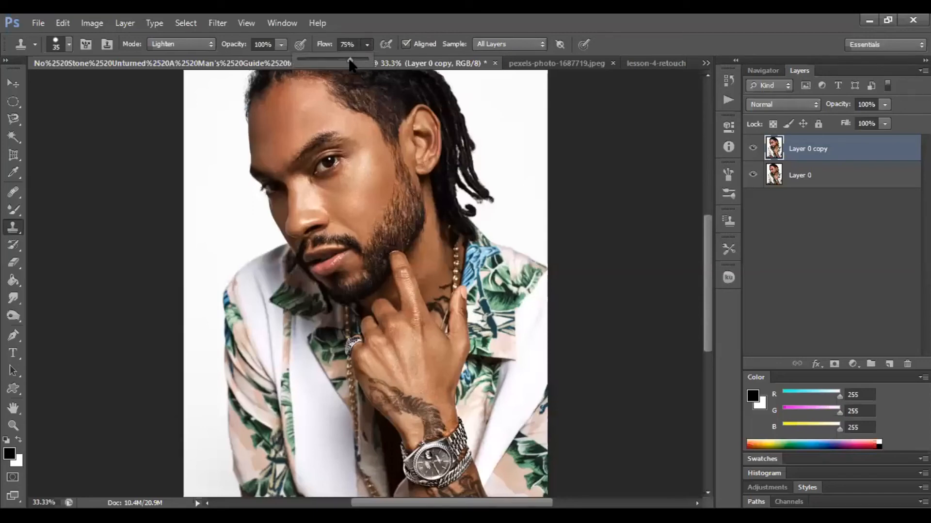
# Step: Stamp skin across the man's cheek and below the eye on the duplicate layer in Lighten mode
pyautogui.click(376, 198)
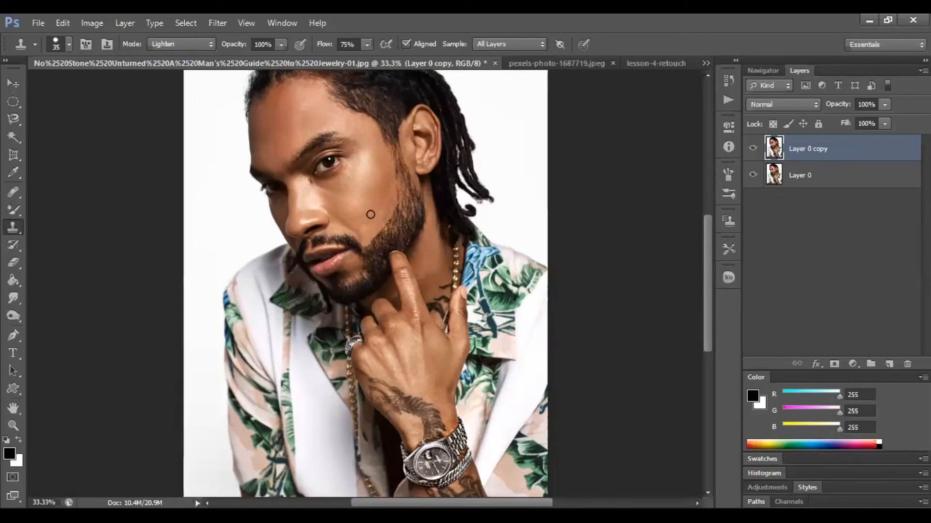
pyautogui.moveTo(361, 200); pyautogui.dragTo(349, 215)
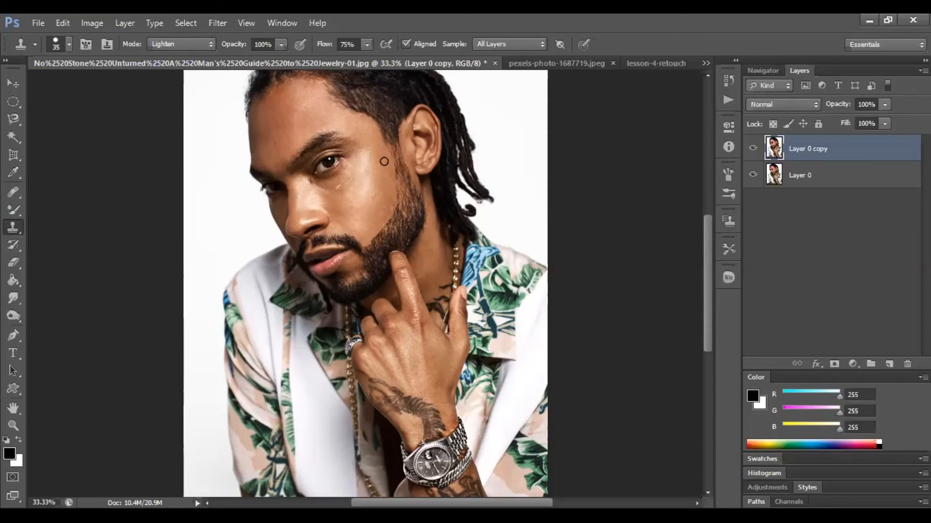
pyautogui.moveTo(378, 169); pyautogui.dragTo(365, 216)
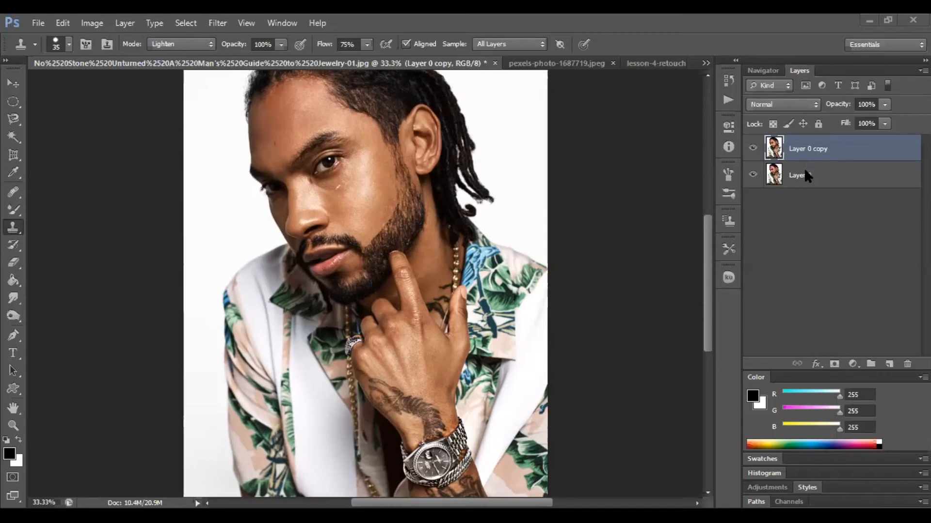
# Step: Hide the retouched Layer 0 copy and make another duplicate of Layer 0
pyautogui.click(752, 148)
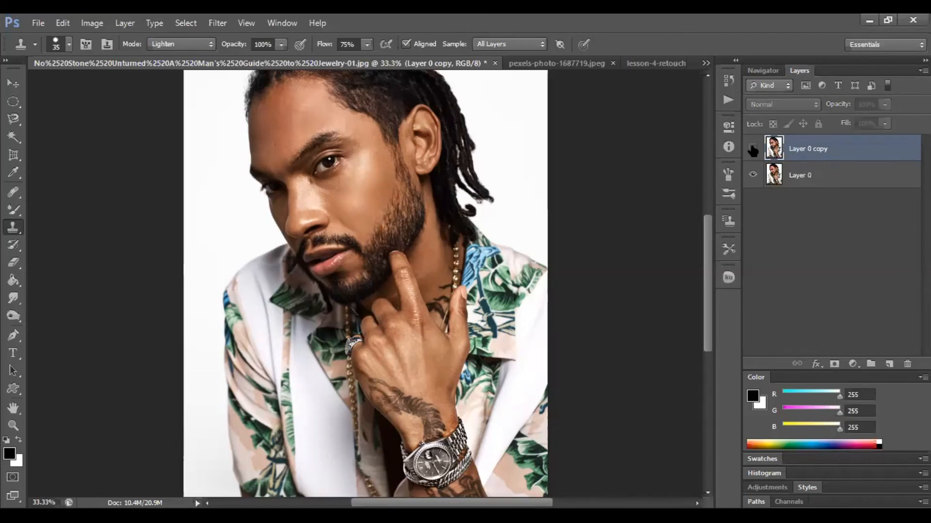
pyautogui.click(853, 184)
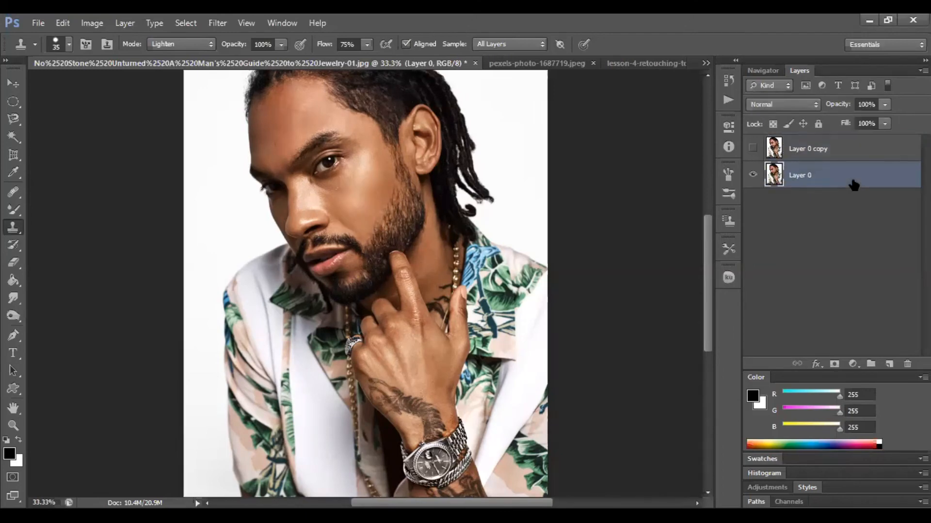
pyautogui.hotkey('ctrl', 'j')
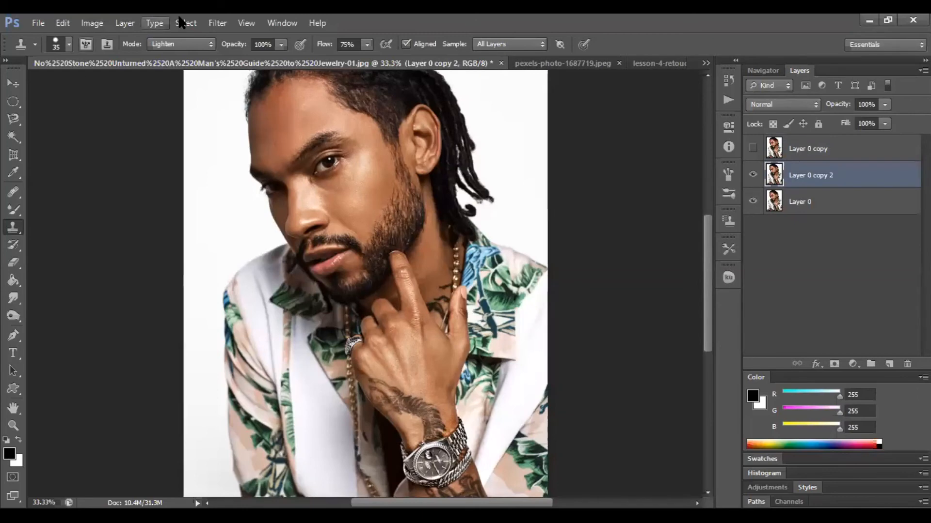
# Step: Set the Clone Stamp mode to Darken, stamp sampled cheek skin near the beard and compare by toggling the new copy's visibility
pyautogui.click(198, 43)
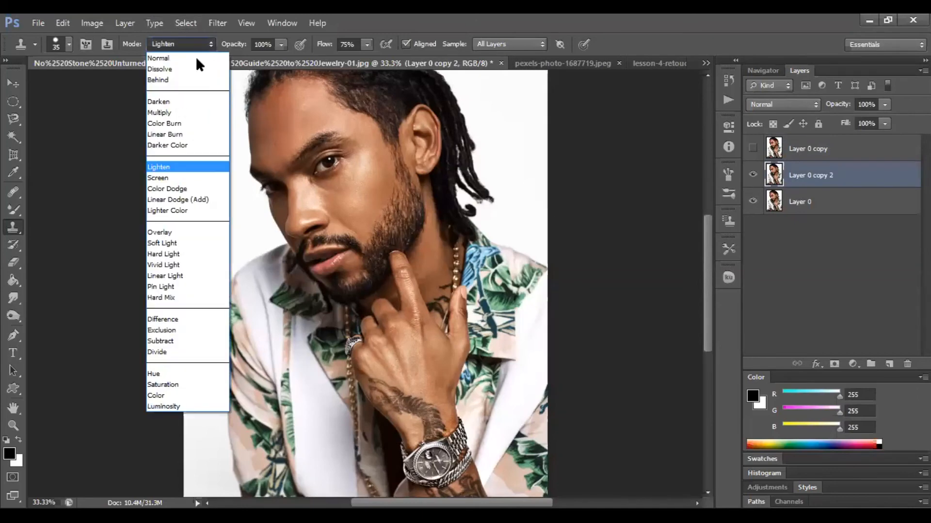
pyautogui.click(168, 100)
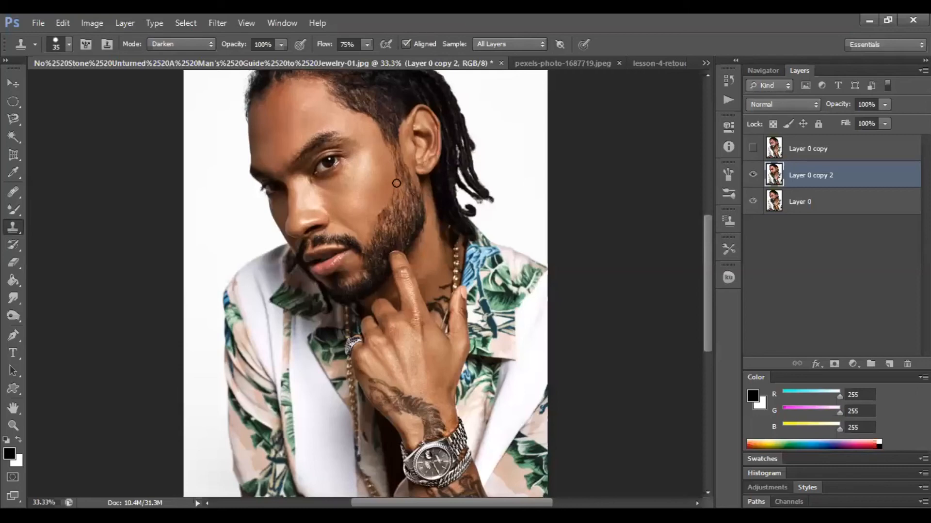
pyautogui.keyDown('alt'); pyautogui.click(372, 213); pyautogui.keyUp('alt')
pyautogui.keyDown('alt'); pyautogui.click(354, 213); pyautogui.keyUp('alt')
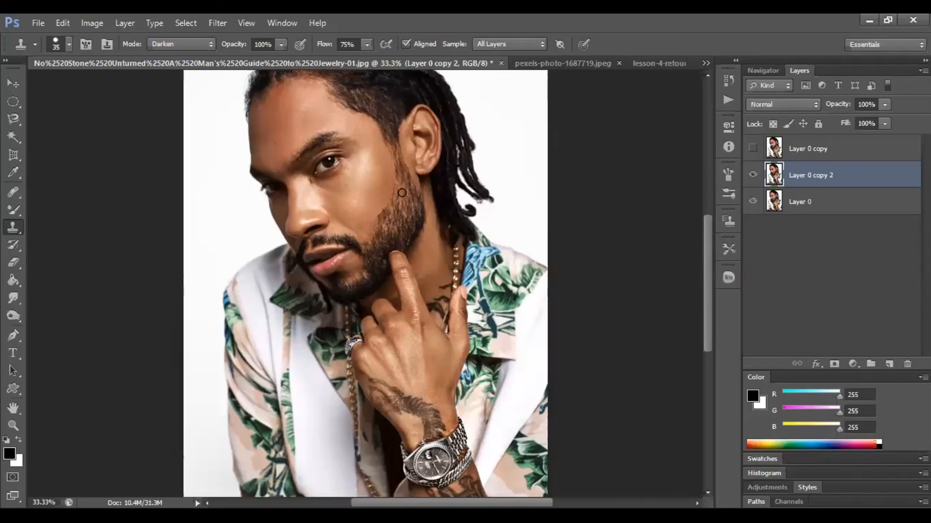
pyautogui.click(751, 175)
pyautogui.click(752, 176)
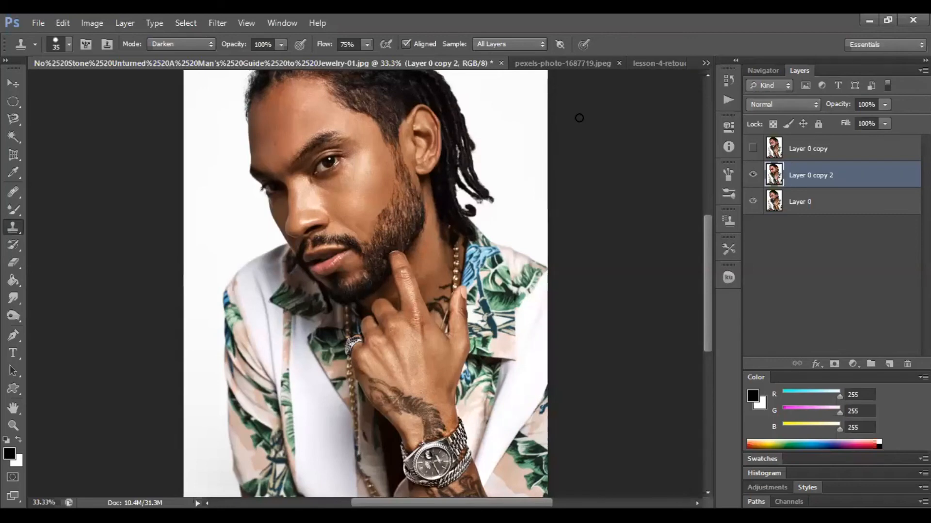
# Step: Look through the other open images, switch to Best-Feather-Hand-Tattoo-31.jpg and enlarge it to 100%
pyautogui.click(664, 63)
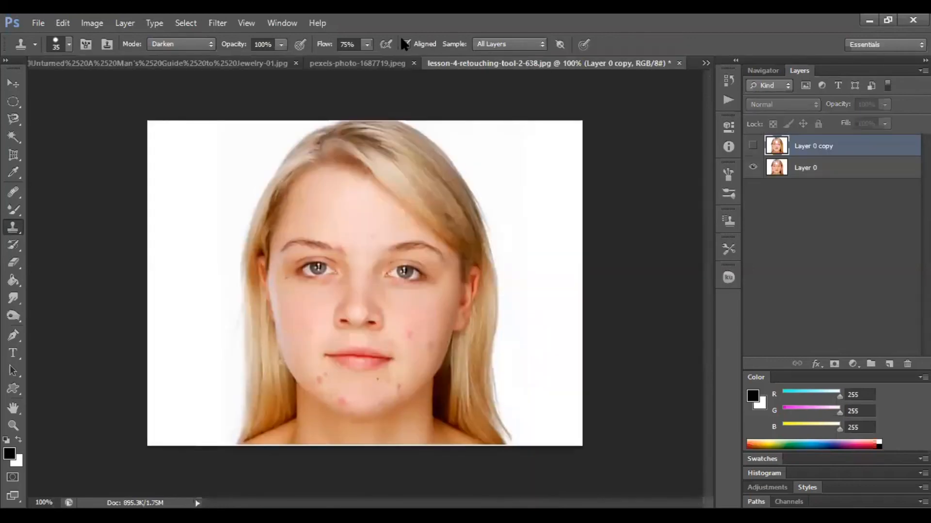
pyautogui.click(396, 63)
pyautogui.click(213, 65)
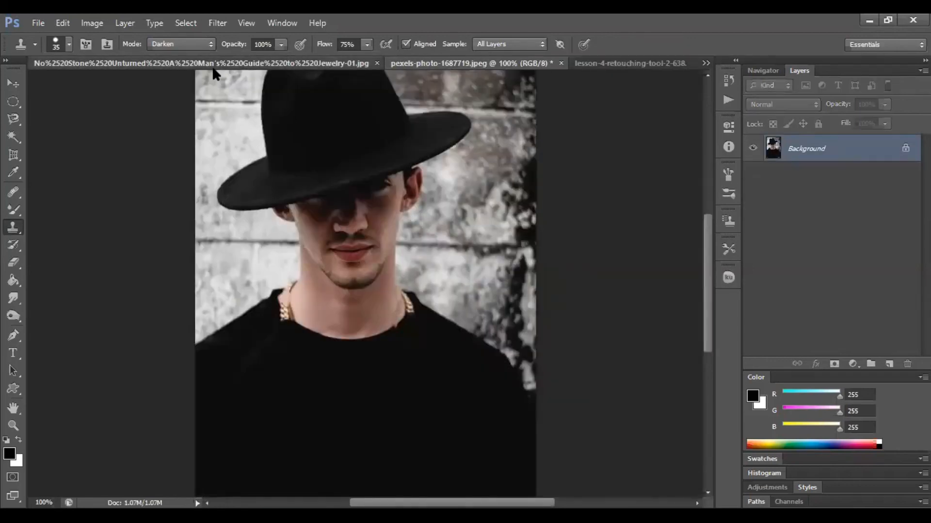
pyautogui.click(706, 63)
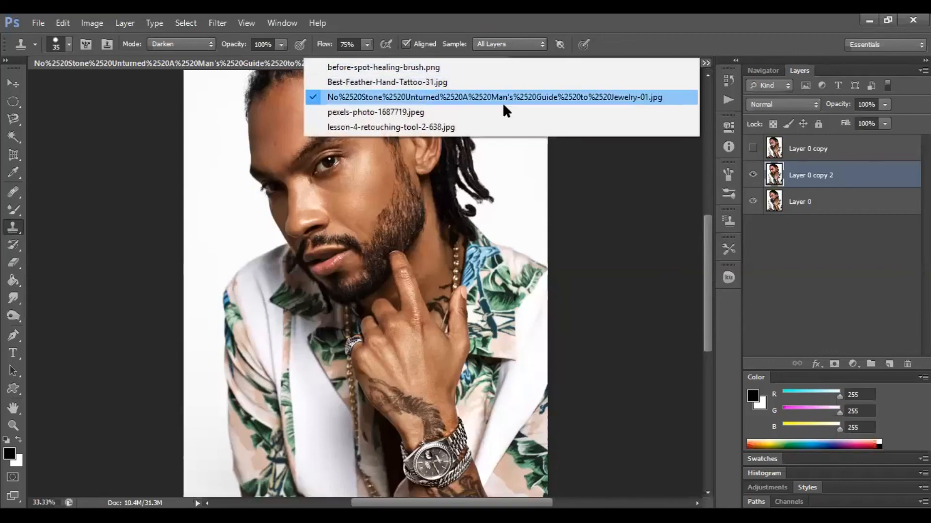
pyautogui.click(499, 67)
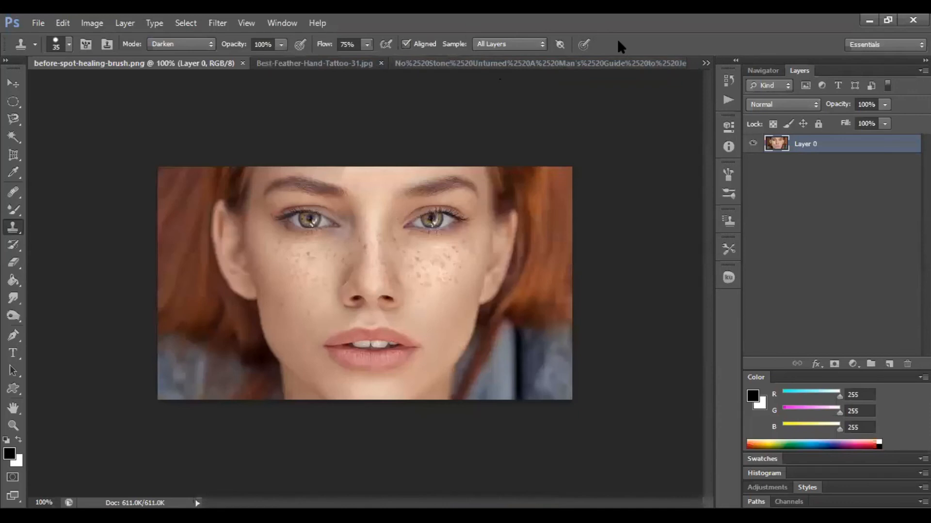
pyautogui.click(706, 63)
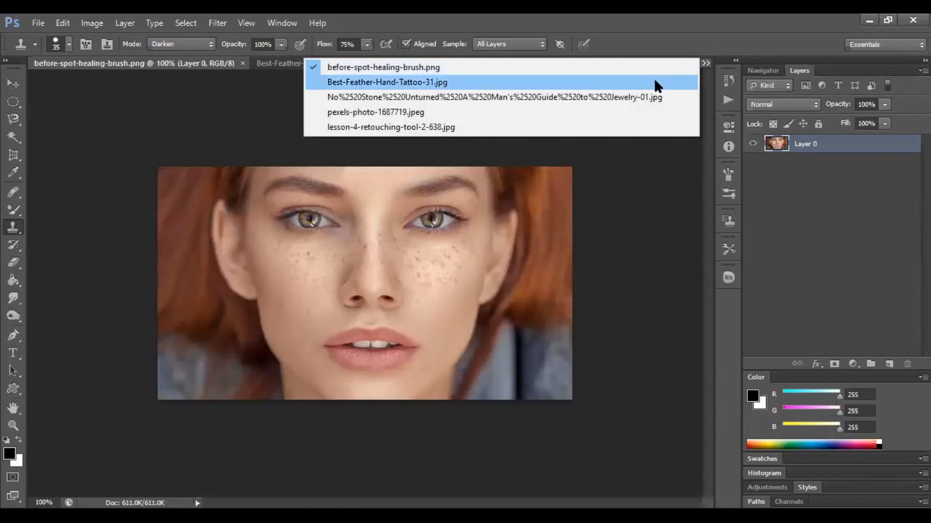
pyautogui.click(656, 83)
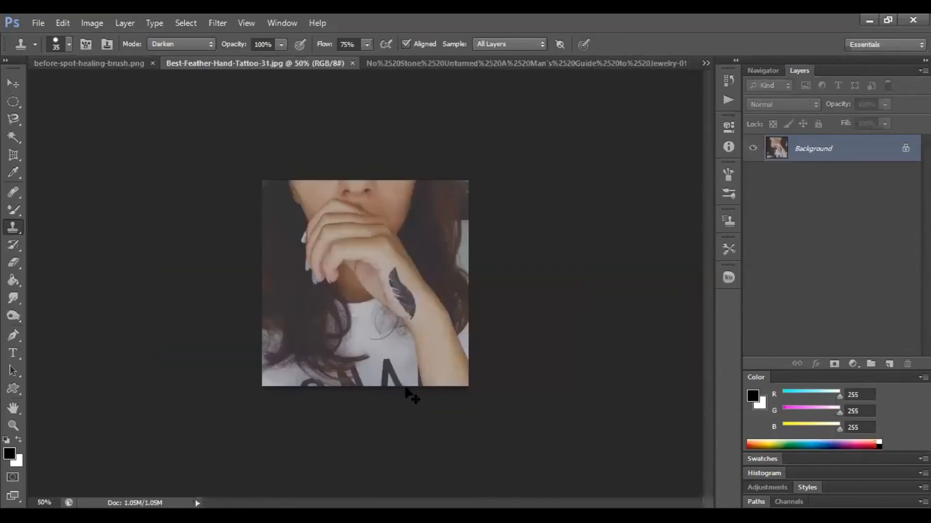
pyautogui.hotkey('ctrl', '+')
pyautogui.hotkey('ctrl', '+')
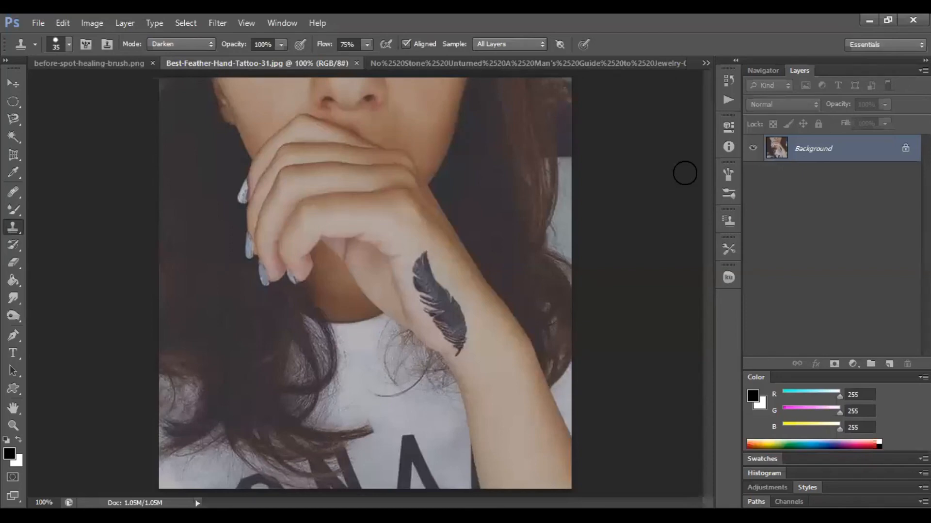
# Step: Convert the tattoo photo's Background into Layer 0 and duplicate it
pyautogui.doubleClick(850, 160)
pyautogui.press('Return')
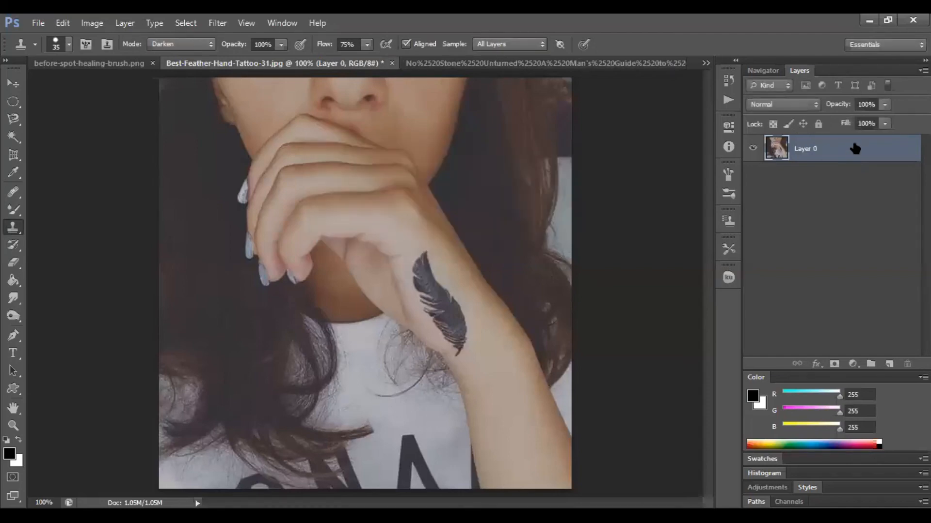
pyautogui.hotkey('ctrl', 'j')
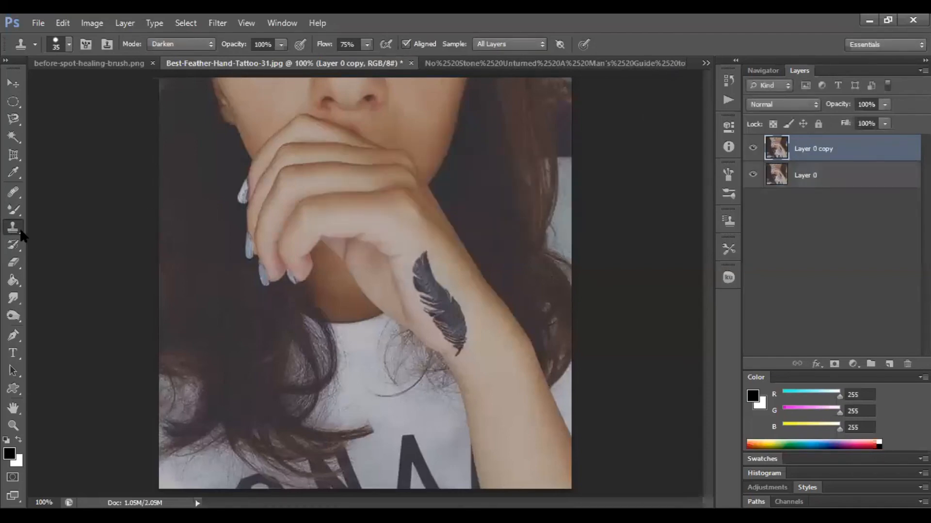
# Step: Set the Clone Stamp mode to Lighten and the flow to 79%
pyautogui.click(202, 46)
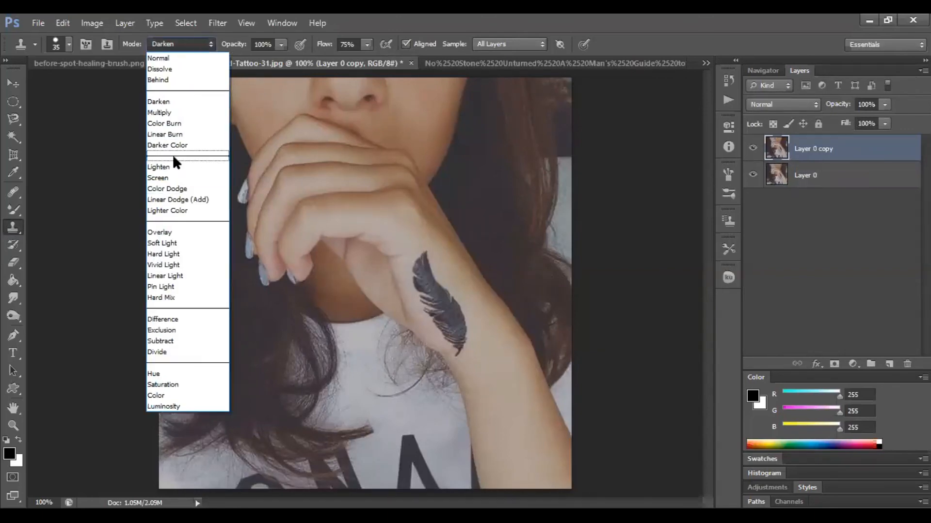
pyautogui.click(174, 166)
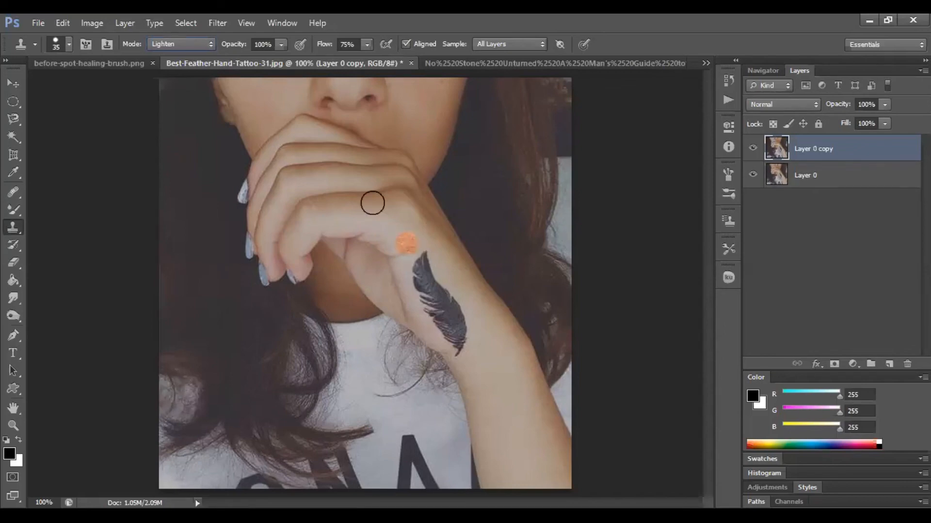
pyautogui.click(367, 45)
pyautogui.moveTo(368, 59); pyautogui.dragTo(371, 59)
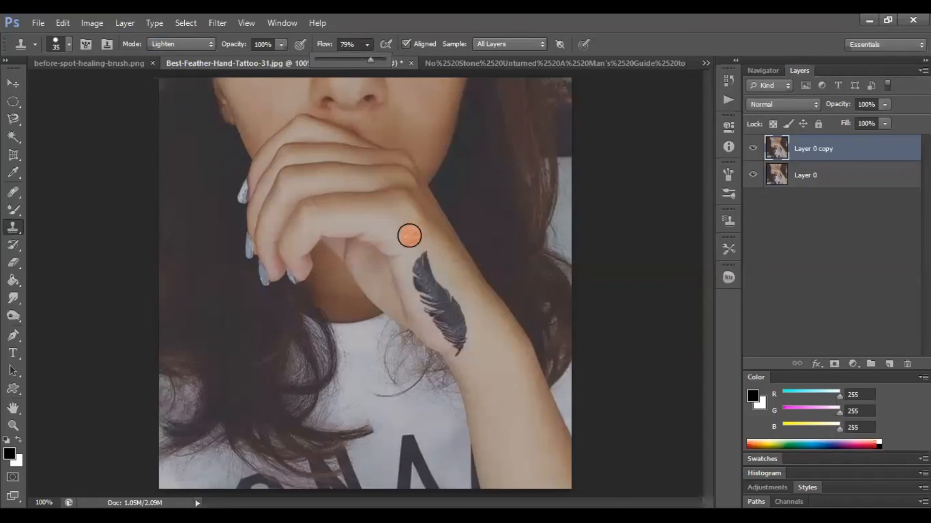
# Step: Sample the clear skin above the feather tattoo and stamp it over the upper feather, reducing the brush size to 25
pyautogui.click(410, 236)
pyautogui.moveTo(419, 252)
pyautogui.mouseDown()
pyautogui.moveTo(418, 264)
pyautogui.moveTo(431, 266)
pyautogui.moveTo(417, 264)
pyautogui.moveTo(422, 293)
pyautogui.moveTo(417, 276)
pyautogui.moveTo(439, 296)
pyautogui.moveTo(426, 270)
pyautogui.moveTo(442, 299)
pyautogui.moveTo(441, 289)
pyautogui.moveTo(429, 273)
pyautogui.moveTo(444, 310)
pyautogui.moveTo(426, 295)
pyautogui.moveTo(430, 328)
pyautogui.moveTo(441, 333)
pyautogui.mouseUp()
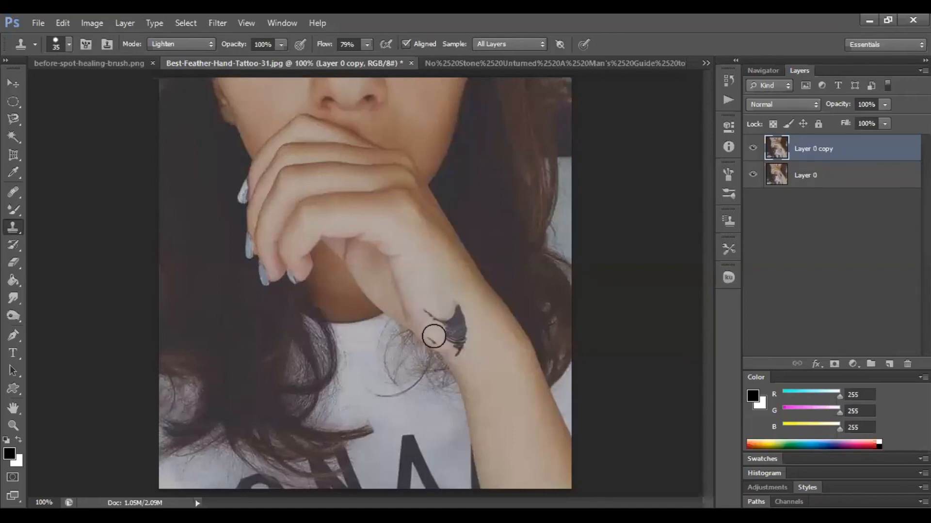
pyautogui.press('[')
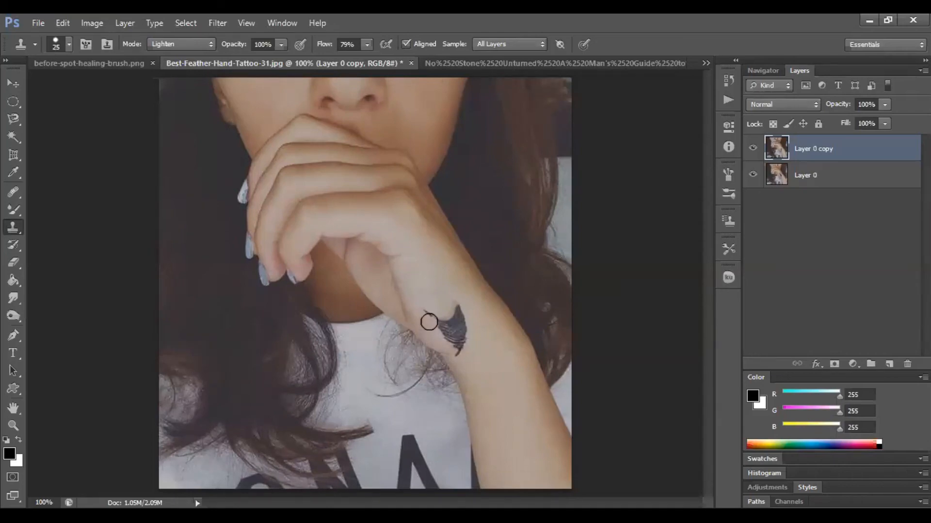
pyautogui.moveTo(438, 321); pyautogui.dragTo(446, 330)
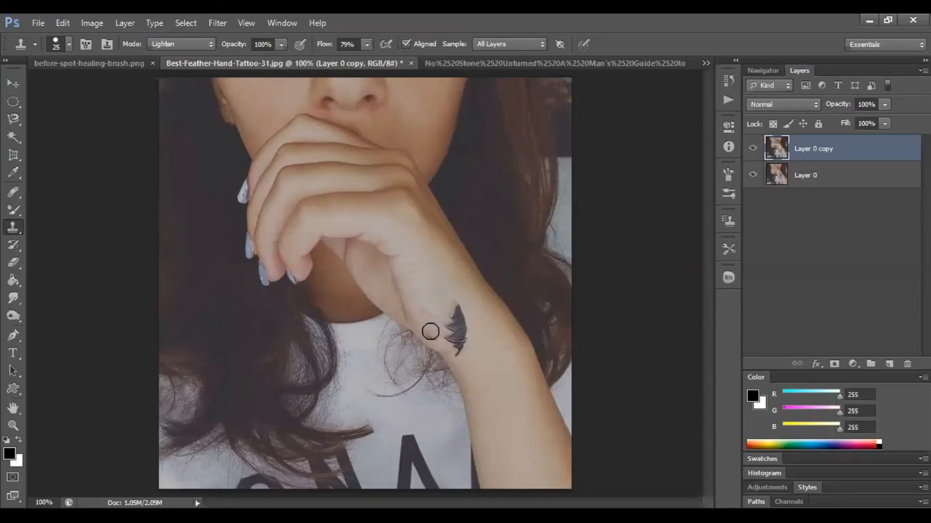
pyautogui.moveTo(428, 319)
pyautogui.mouseDown()
pyautogui.moveTo(474, 320)
pyautogui.moveTo(453, 307)
pyautogui.moveTo(456, 333)
pyautogui.mouseUp()
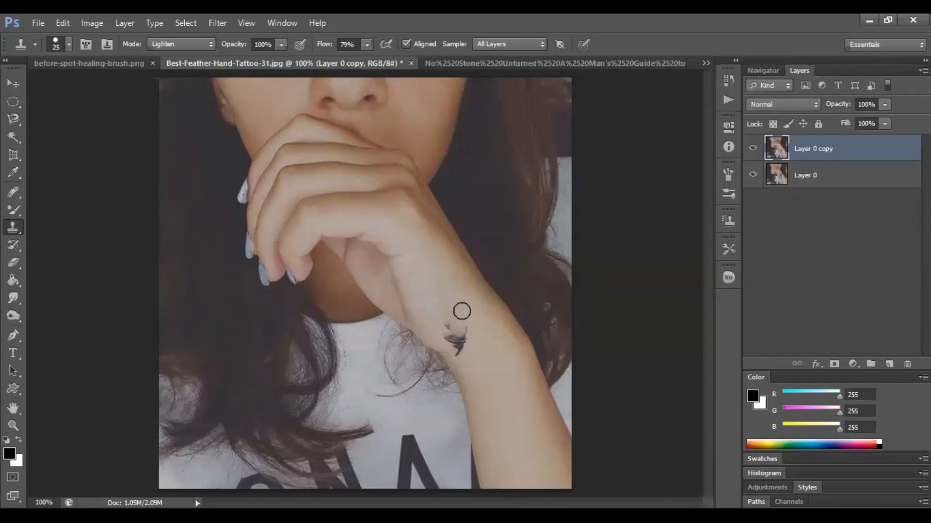
# Step: Resample the skin beside the remaining tattoo and stamp over the rest of the feather down to its tip
pyautogui.hotkey('ctrl', '-')
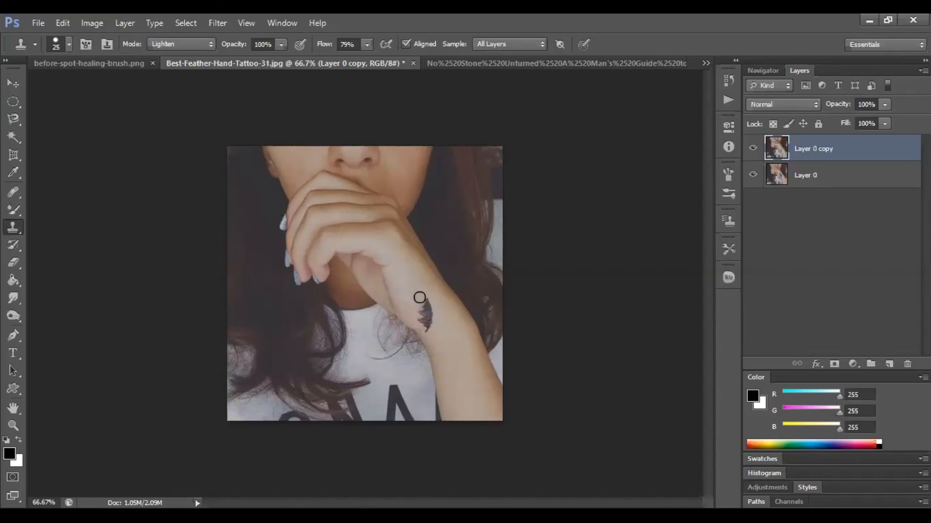
pyautogui.keyDown('alt'); pyautogui.click(419, 297); pyautogui.keyUp('alt')
pyautogui.moveTo(418, 300); pyautogui.dragTo(425, 306)
pyautogui.keyDown('alt'); pyautogui.click(414, 298); pyautogui.keyUp('alt')
pyautogui.moveTo(425, 309); pyautogui.dragTo(427, 313)
pyautogui.moveTo(428, 304); pyautogui.dragTo(429, 314)
pyautogui.moveTo(426, 311)
pyautogui.mouseDown()
pyautogui.moveTo(420, 322)
pyautogui.moveTo(429, 324)
pyautogui.mouseUp()
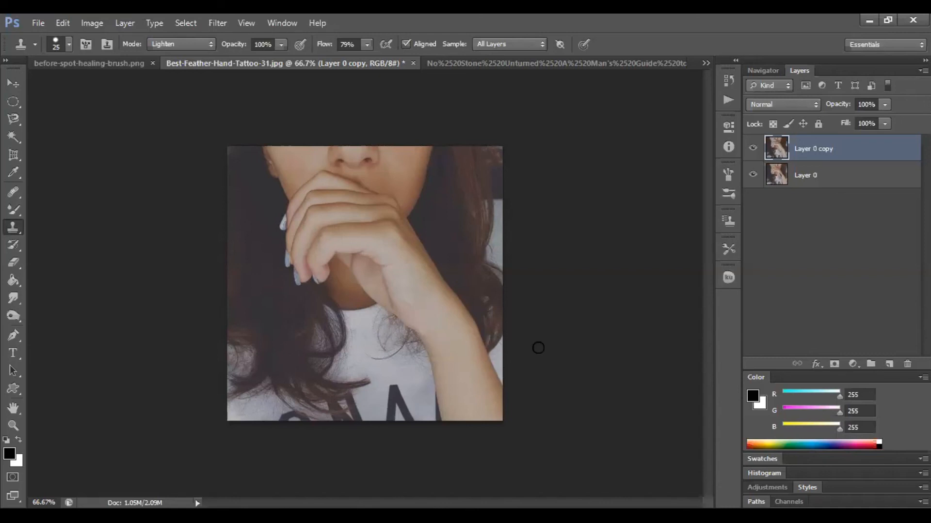
# Step: Compare the retouched hand with the original by toggling the visibility of Layer 0 copy
pyautogui.click(753, 149)
pyautogui.click(753, 148)
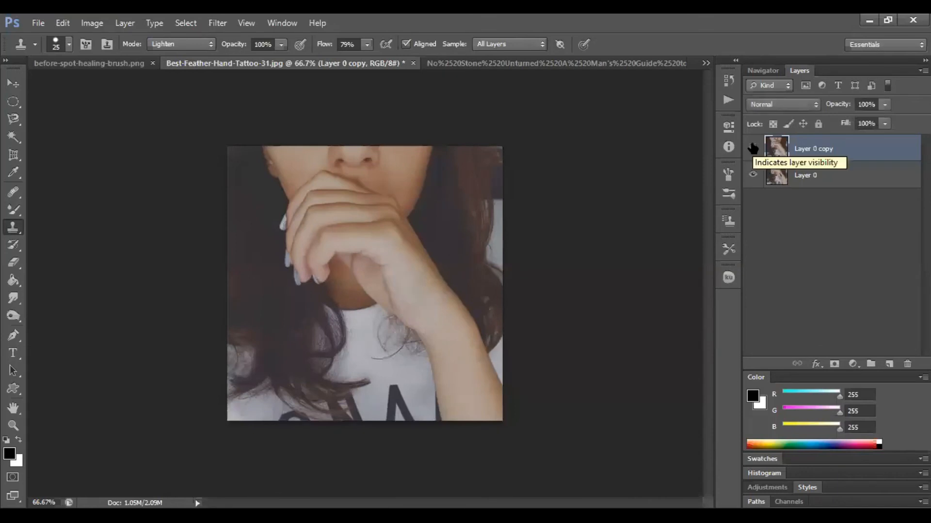
pyautogui.hotkey('ctrl', '-')
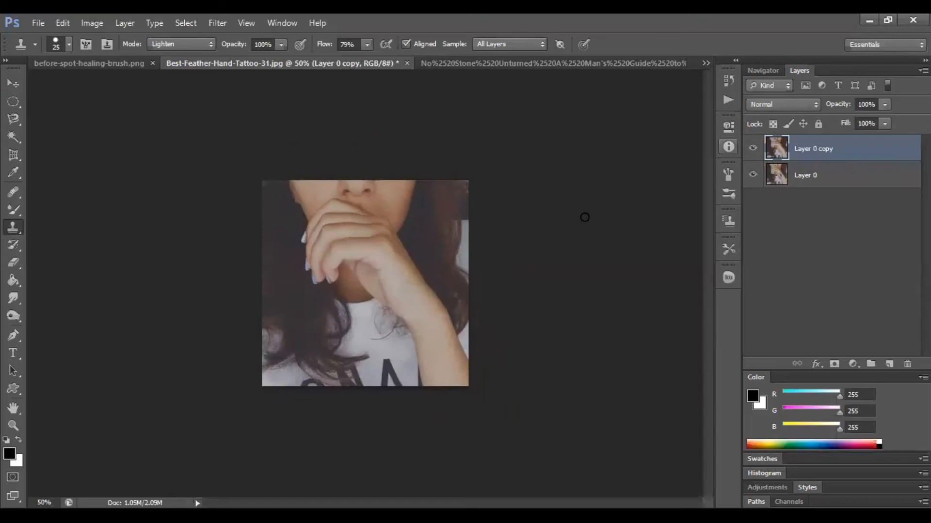
pyautogui.keyDown('alt'); pyautogui.click(416, 328); pyautogui.keyUp('alt')
# Step: Open the tree landscape image download (1) from the Downloads folder and enlarge it to 300%
pyautogui.click(32, 17)
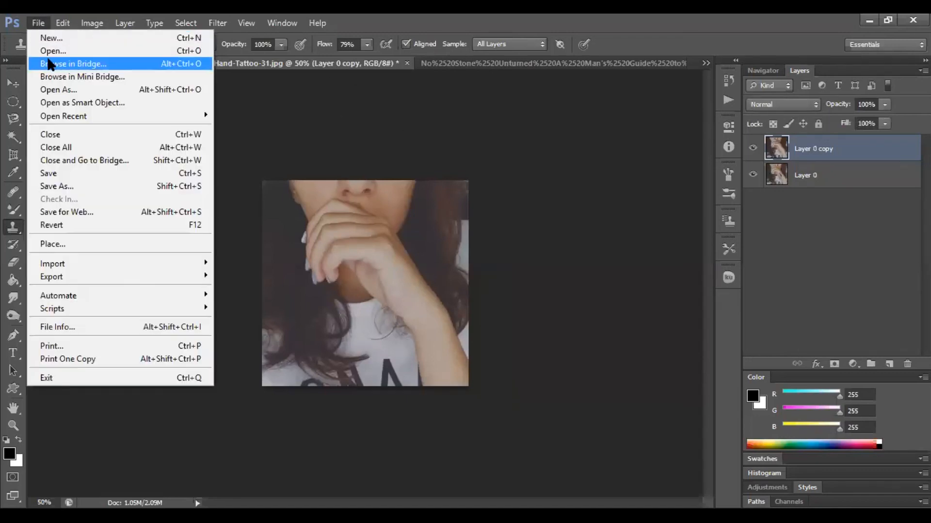
pyautogui.click(48, 56)
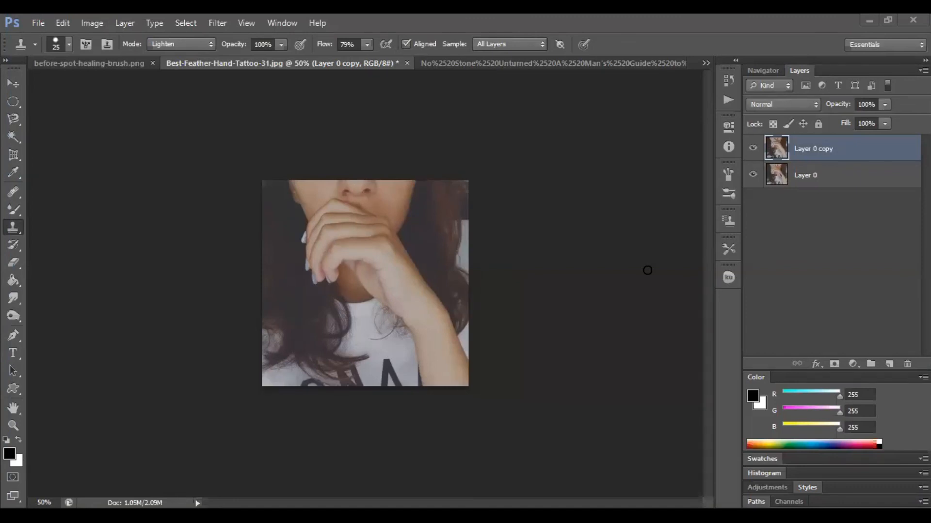
pyautogui.click(38, 23)
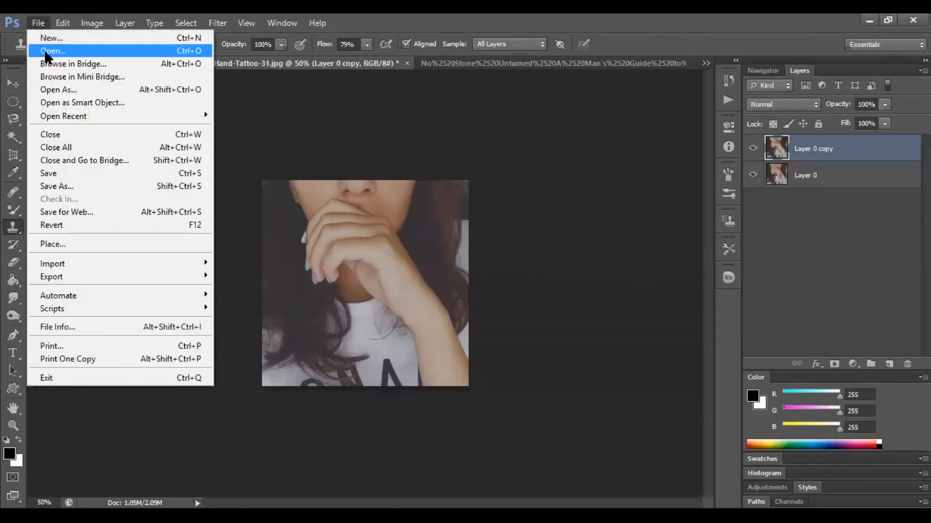
pyautogui.click(43, 52)
pyautogui.moveTo(644, 139); pyautogui.dragTo(652, 242)
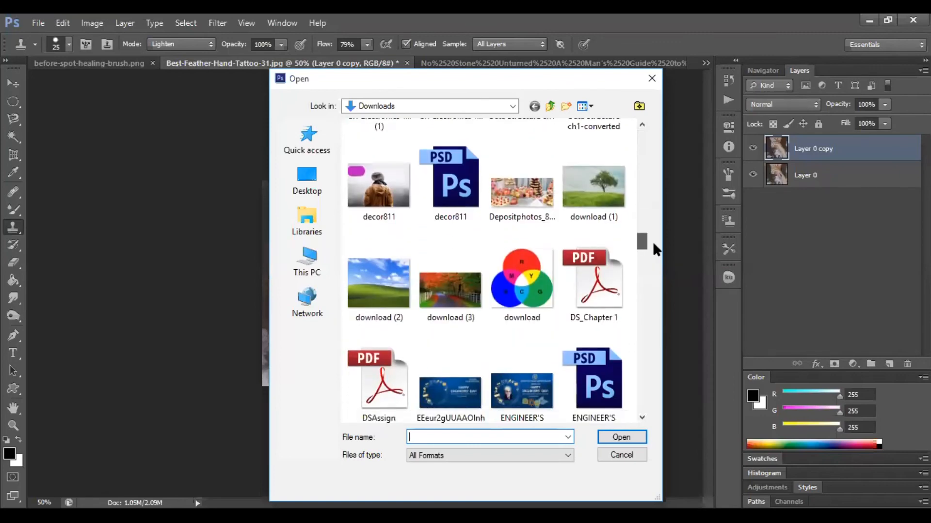
pyautogui.doubleClick(579, 180)
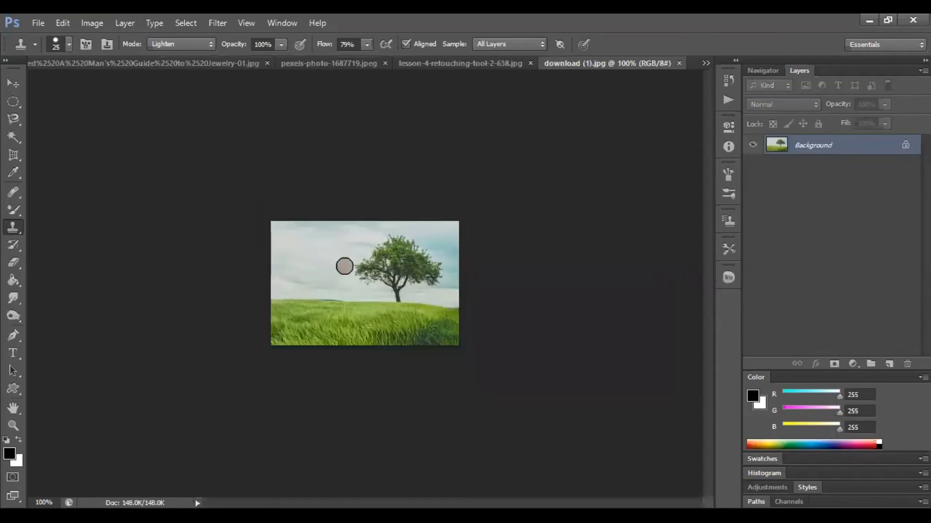
pyautogui.hotkey('ctrl', '+')
pyautogui.hotkey('ctrl', '+')
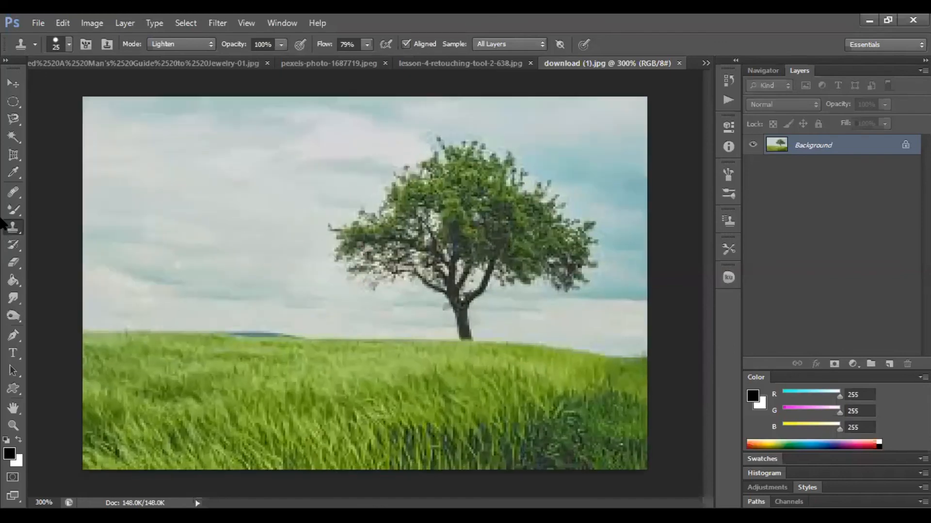
# Step: Set the Clone Stamp mode to Normal and clone sampled foliage just below the tree's lower-left branches
pyautogui.click(199, 46)
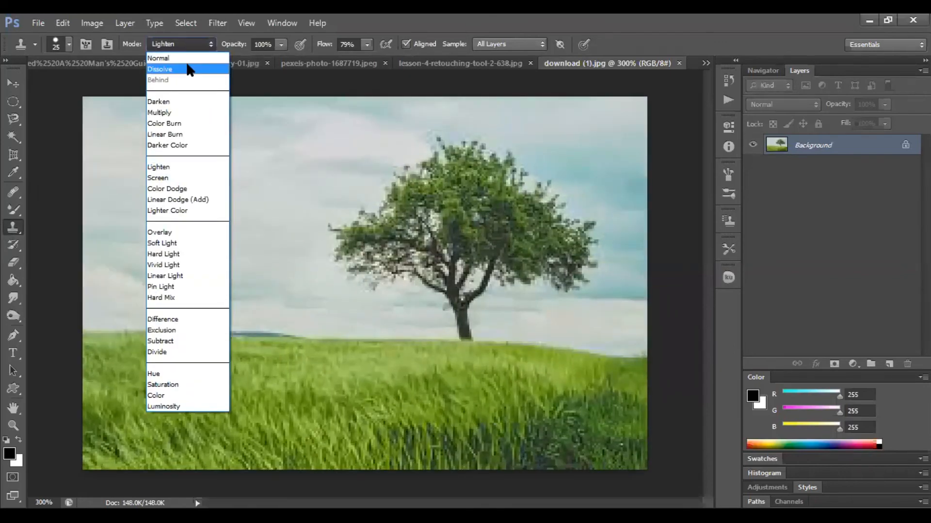
pyautogui.click(189, 69)
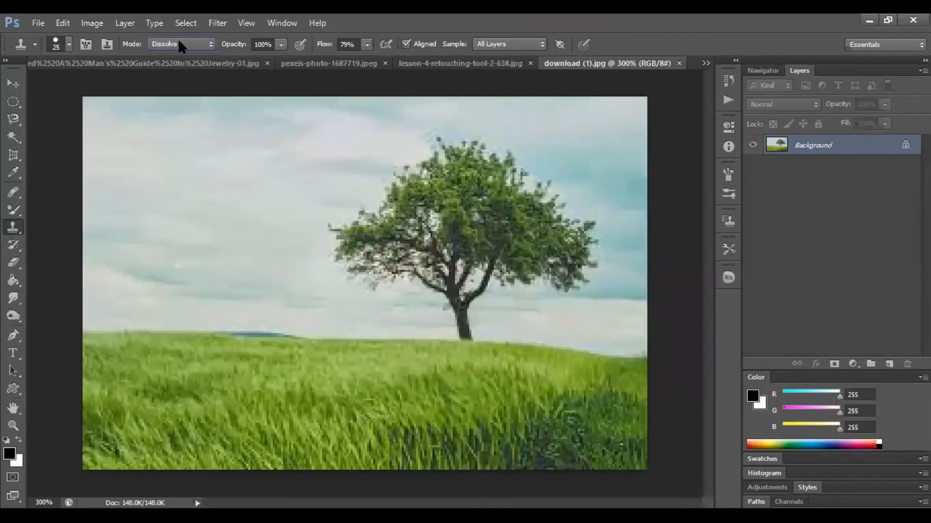
pyautogui.click(178, 41)
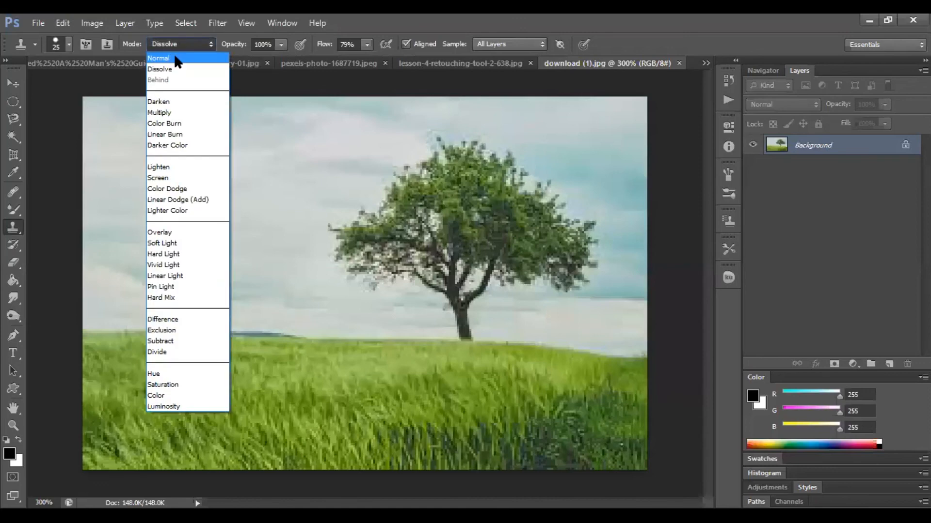
pyautogui.click(175, 58)
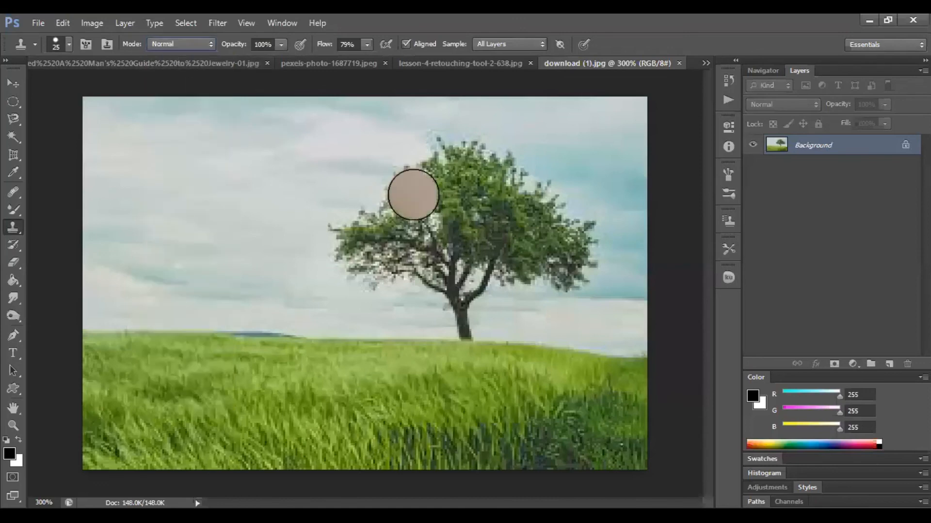
pyautogui.keyDown('alt'); pyautogui.click(394, 251); pyautogui.keyUp('alt')
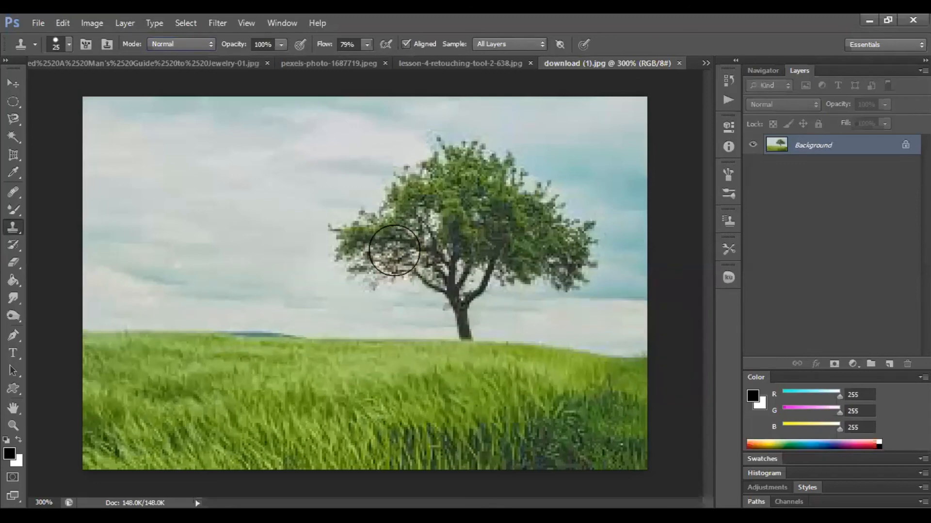
pyautogui.moveTo(392, 287); pyautogui.dragTo(410, 293)
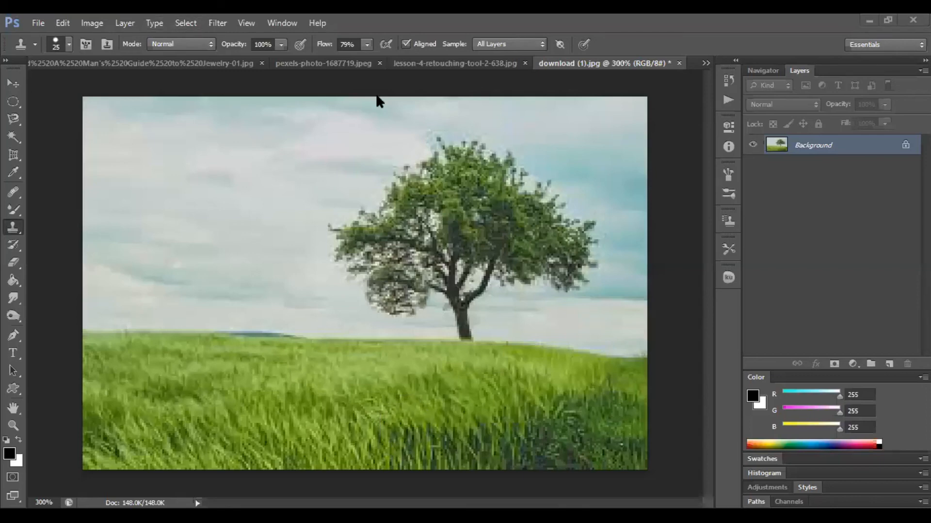
# Step: Display the Clone Source settings for the tree image
pyautogui.click(299, 86)
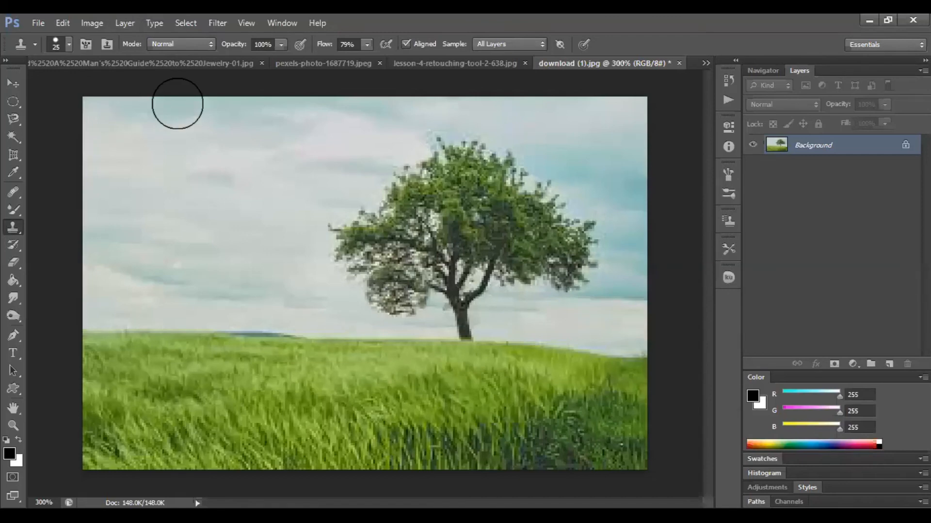
pyautogui.hotkey('alt', 'v')
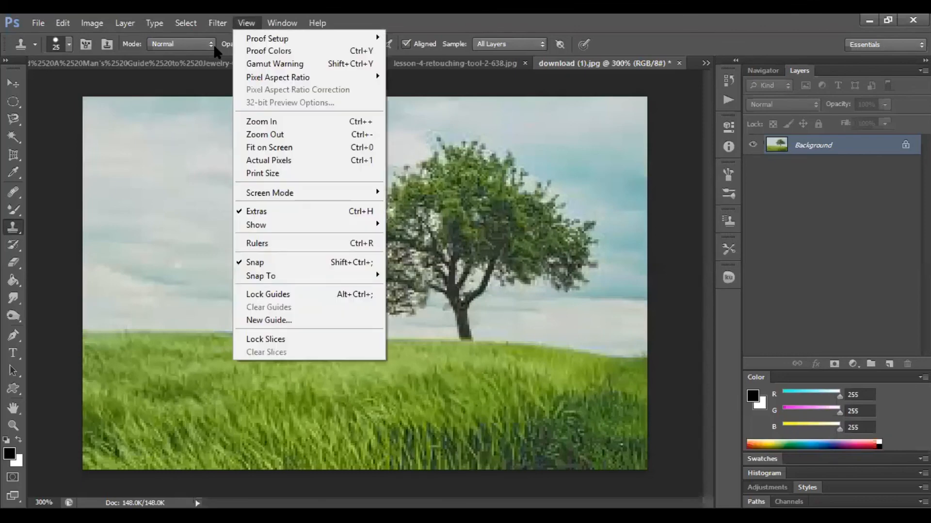
pyautogui.press('Right')
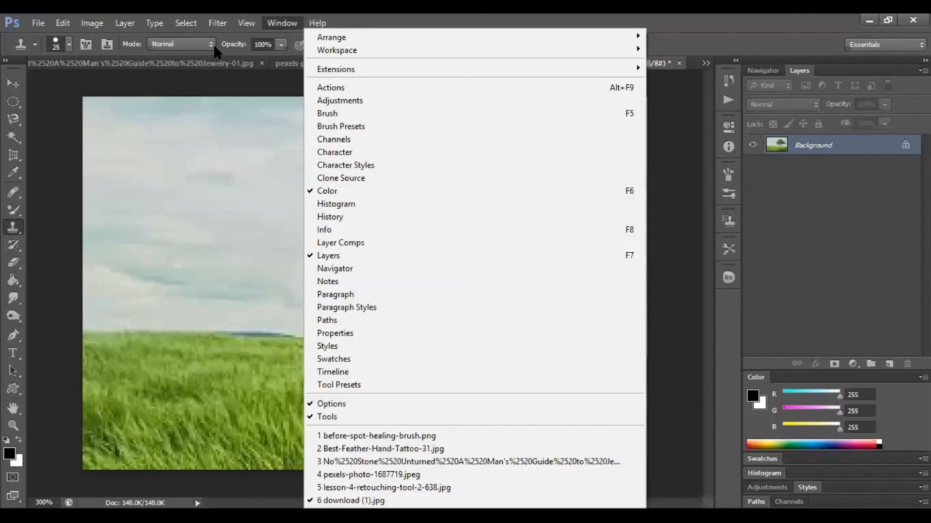
pyautogui.click(350, 178)
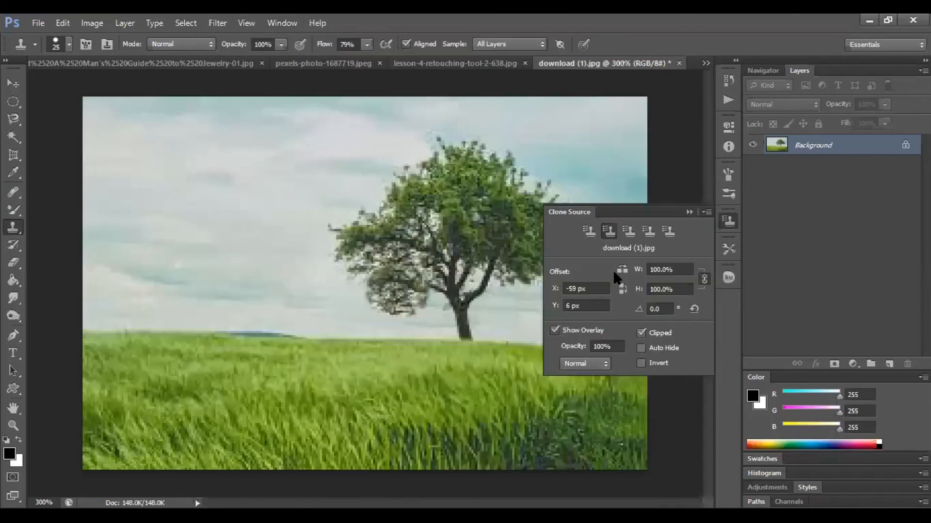